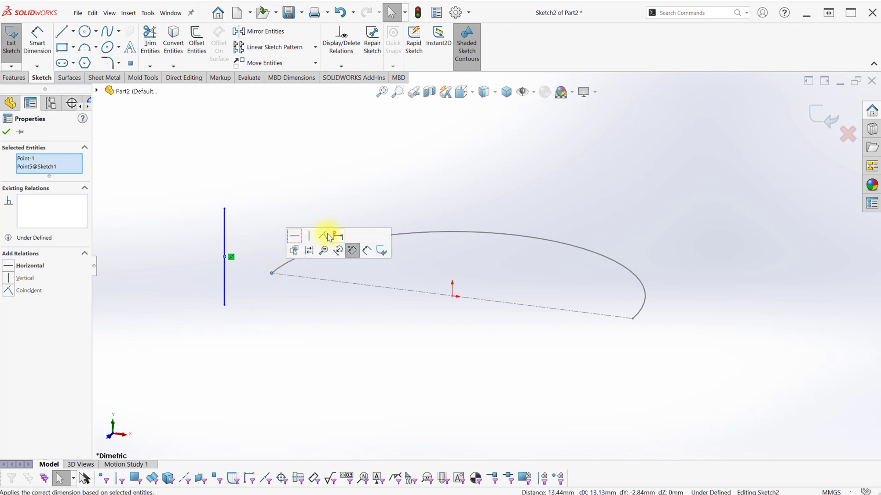
Make the vertical line's midpoint coincident with the arc's end and set the line's length to 30 mm, finishing the sketch
key(s)
click(265, 251)
click(269, 251)
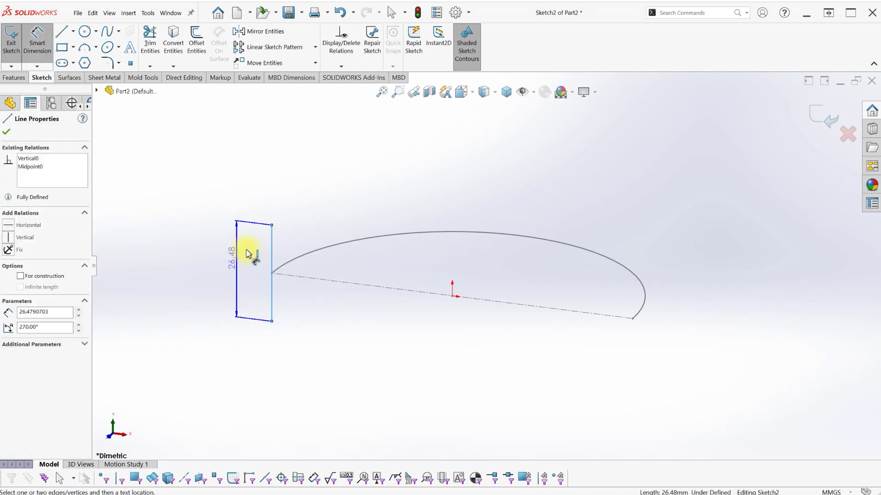
click(239, 255)
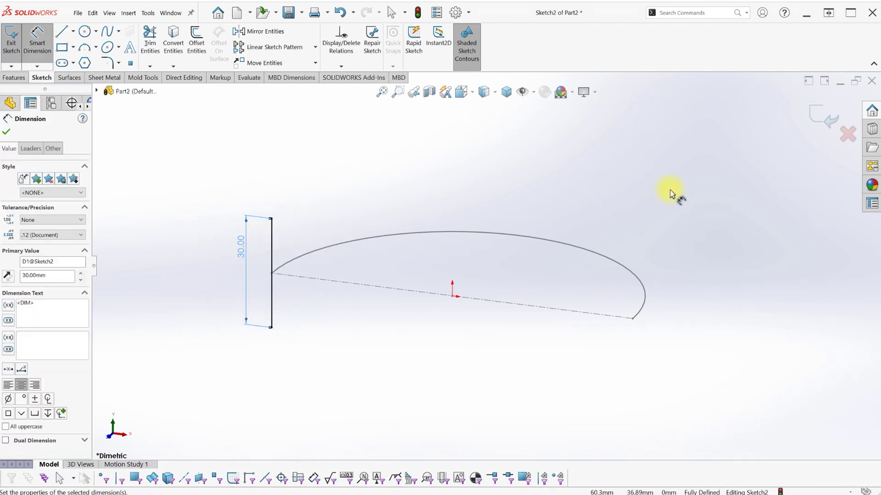
key(Escape)
key(Escape)
click(816, 125)
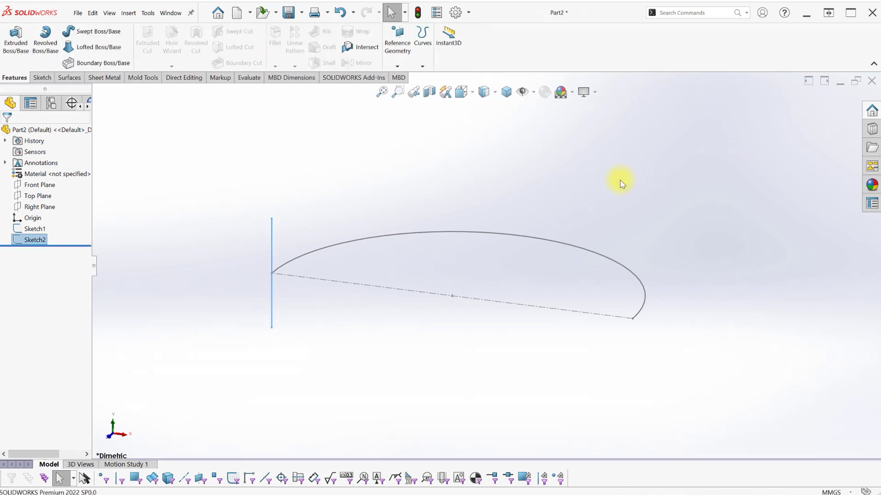
Create a swept surface from the vertical line along the arc with a specified twist of 90 degrees
click(71, 78)
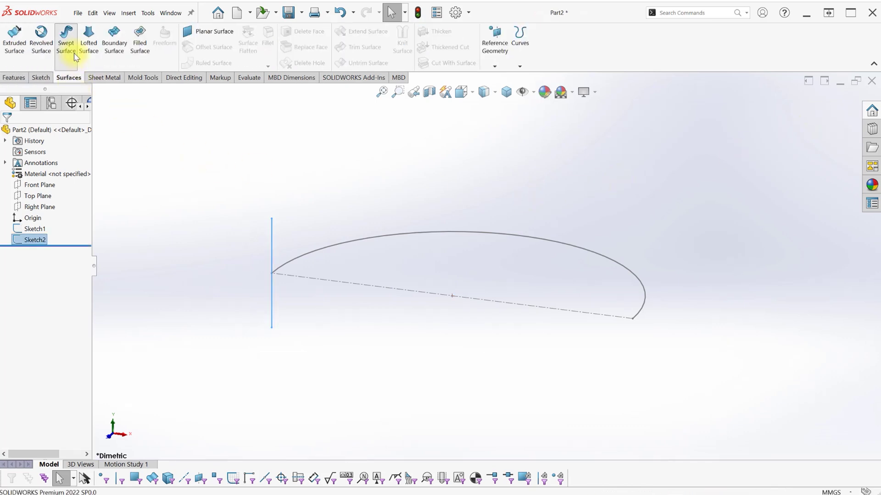
click(66, 41)
click(333, 250)
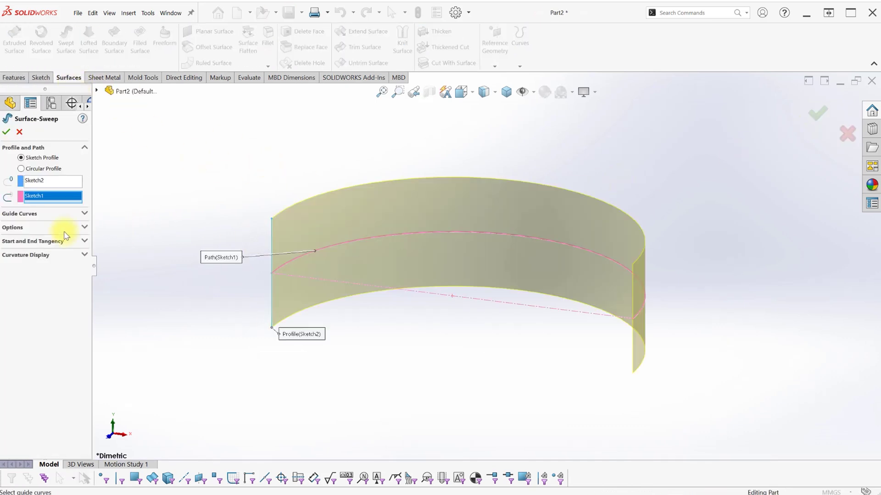
click(85, 228)
click(49, 253)
click(46, 272)
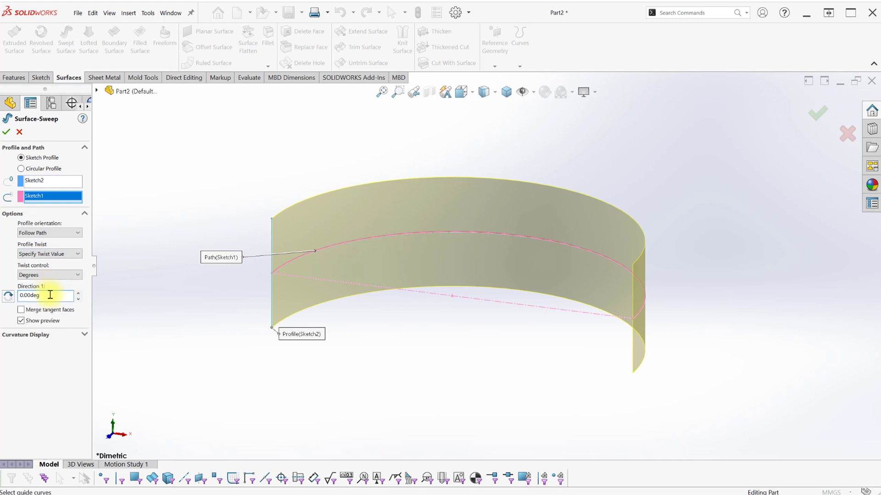
text(90)
key(Return)
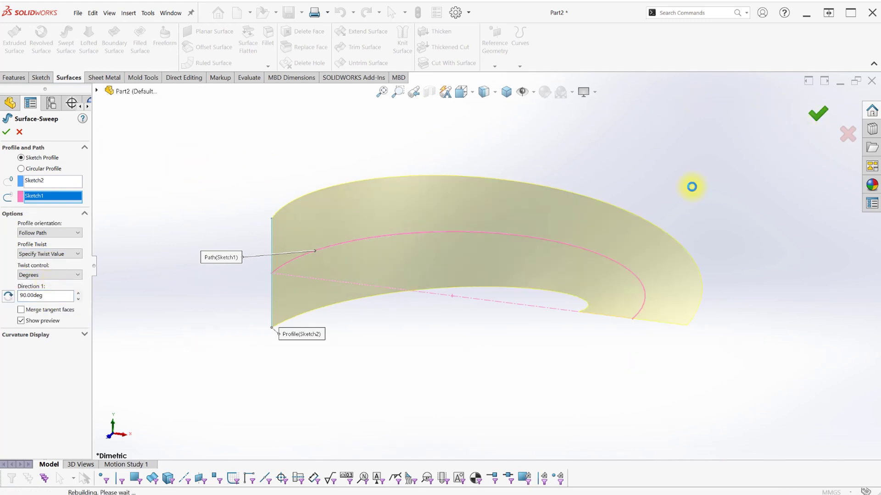
Turn off the model's shadows and apply the Plain White scene
middle_drag(582, 248, 561, 218)
click(595, 93)
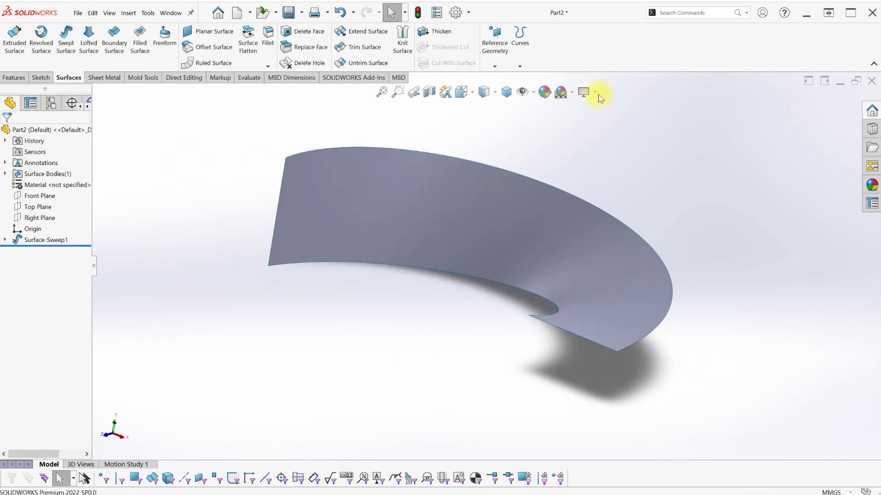
click(612, 109)
click(572, 94)
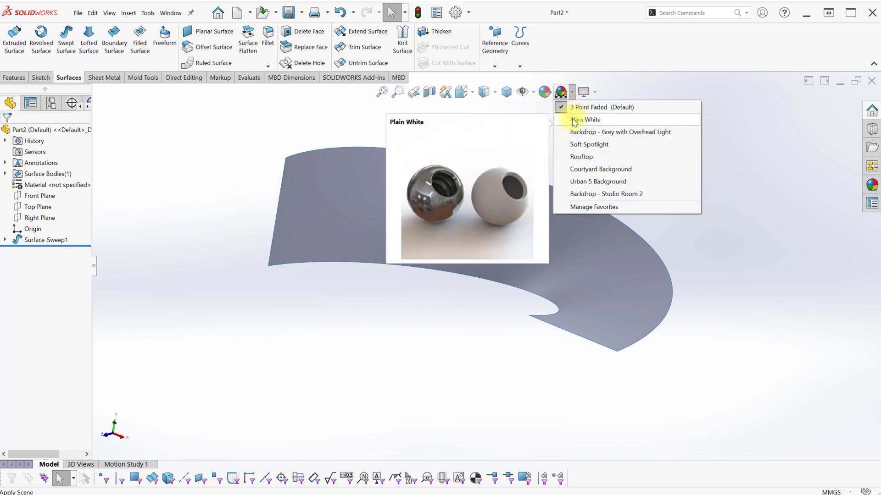
click(582, 116)
middle_drag(556, 160, 484, 187)
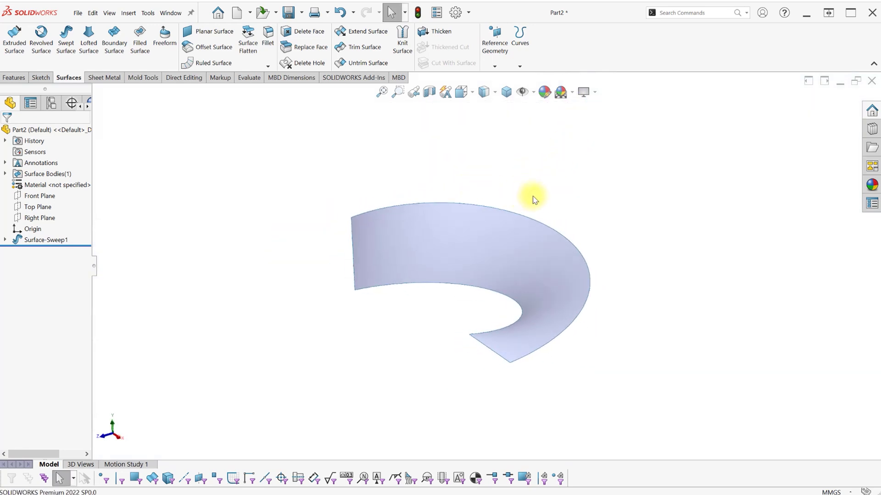
Make an offset copy of the twisted surface and thicken that copy by 5 mm on both sides
click(192, 54)
click(6, 133)
click(434, 32)
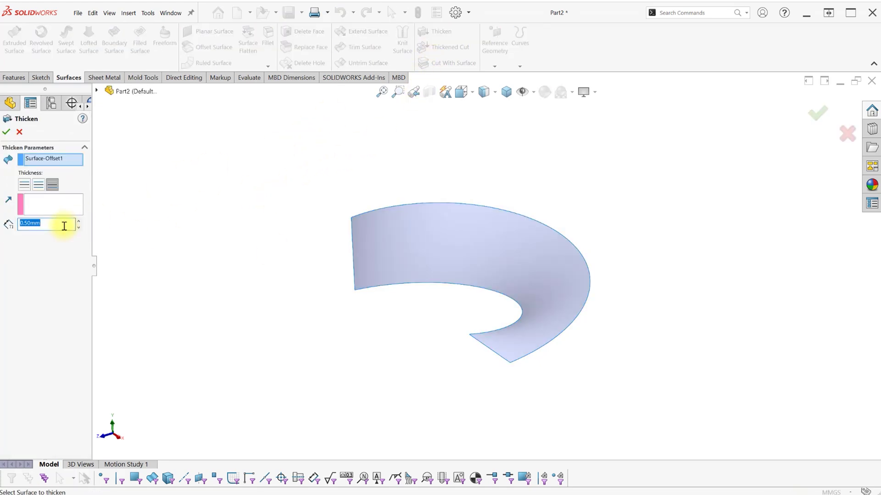
text(5)
key(Return)
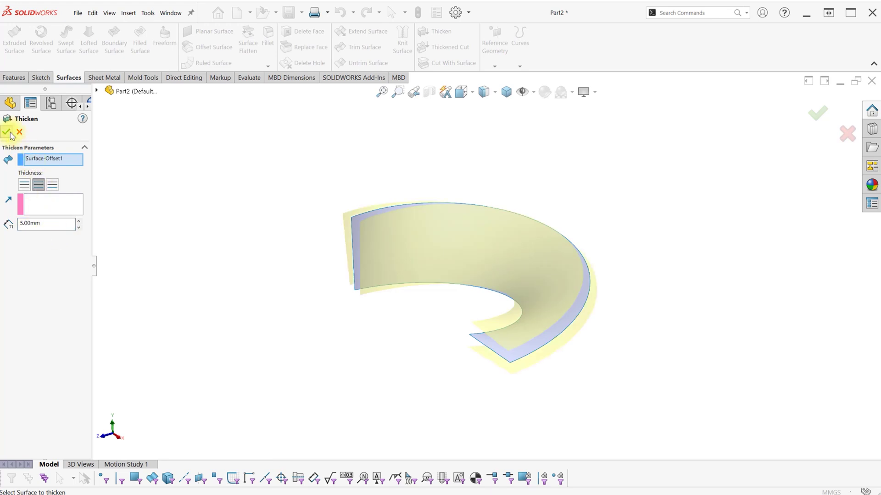
click(6, 132)
Create a single lengthwise face curve on the original swept surface, with the crosswise curves turned off
middle_drag(463, 238, 428, 301)
text(sface)
click(683, 268)
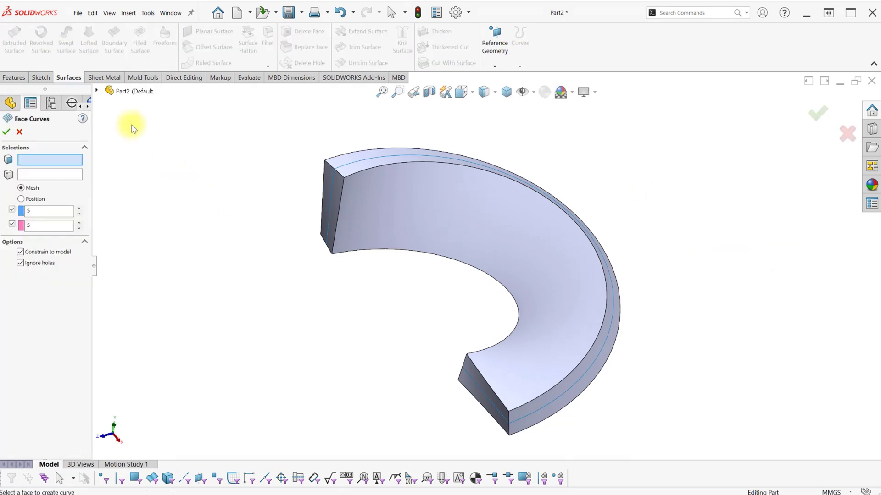
click(97, 91)
click(137, 212)
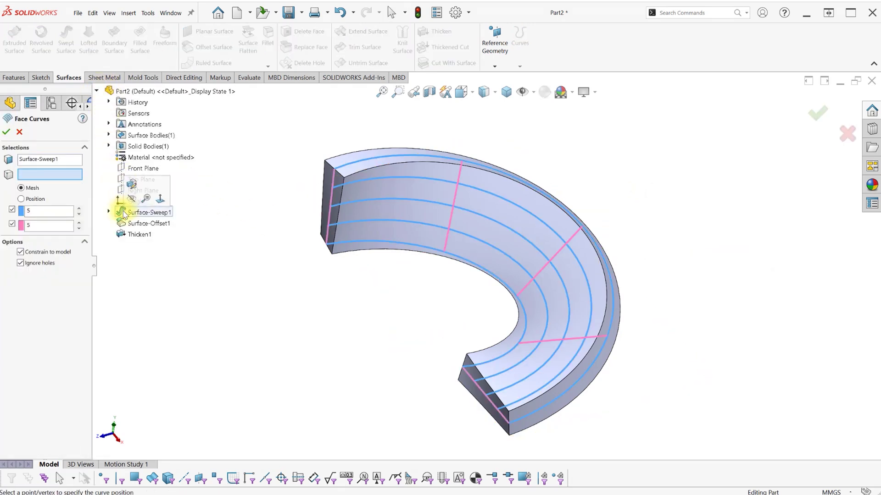
text(1)
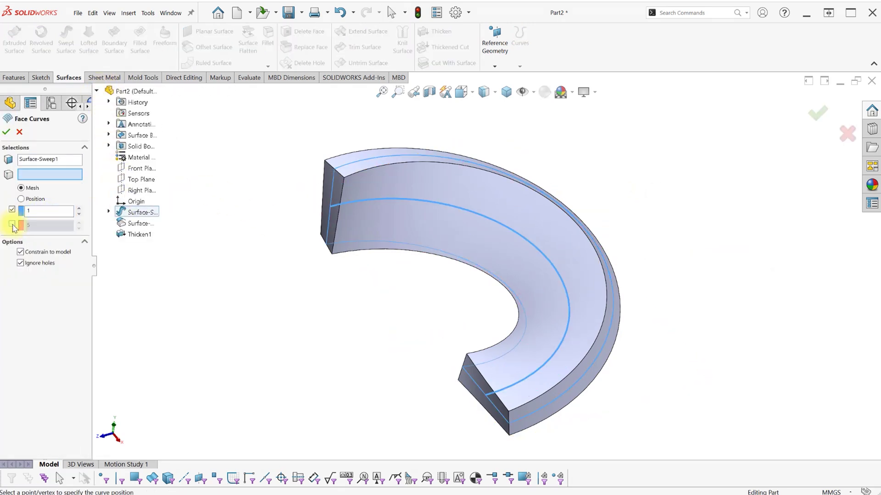
click(7, 133)
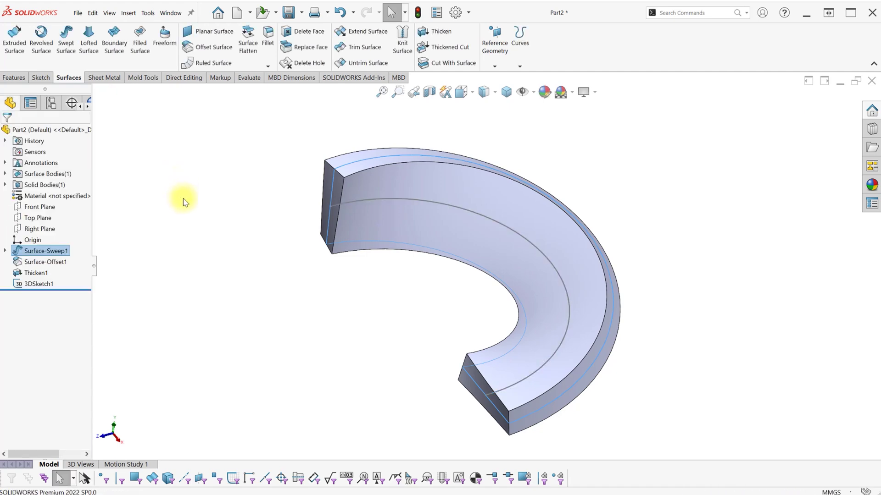
Sketch an ellipse about 17 mm long on the Top Plane, just beyond the flat end of the twisted band
click(40, 218)
click(68, 204)
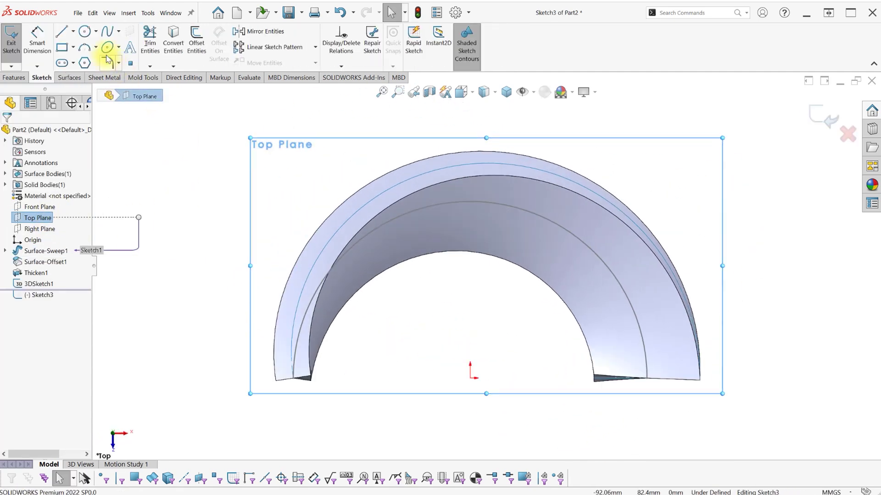
click(622, 420)
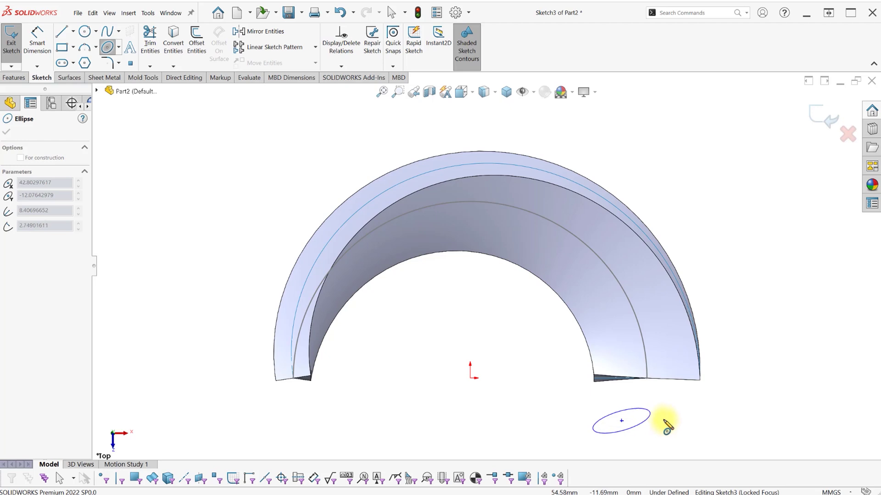
key(Escape)
Add horizontal relations between the ellipse's centre and its major-axis point, and between its centre and the origin
click(621, 420)
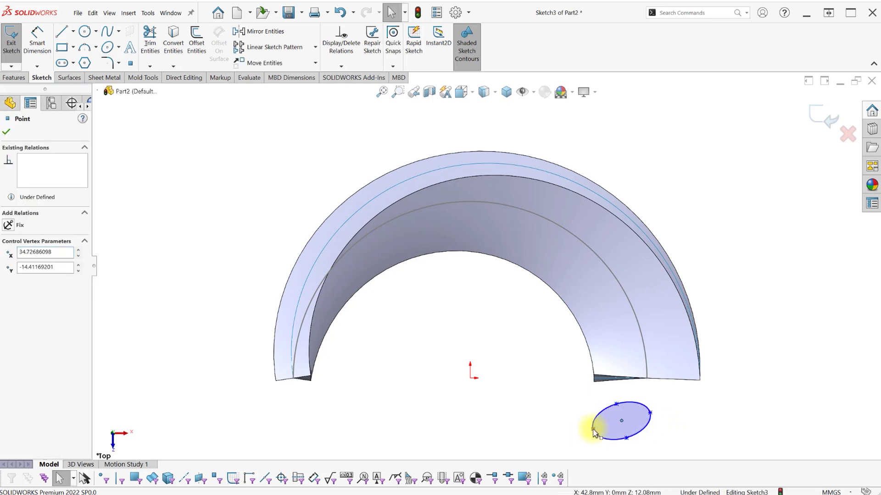
ctrl+click(593, 430)
click(613, 396)
click(578, 412)
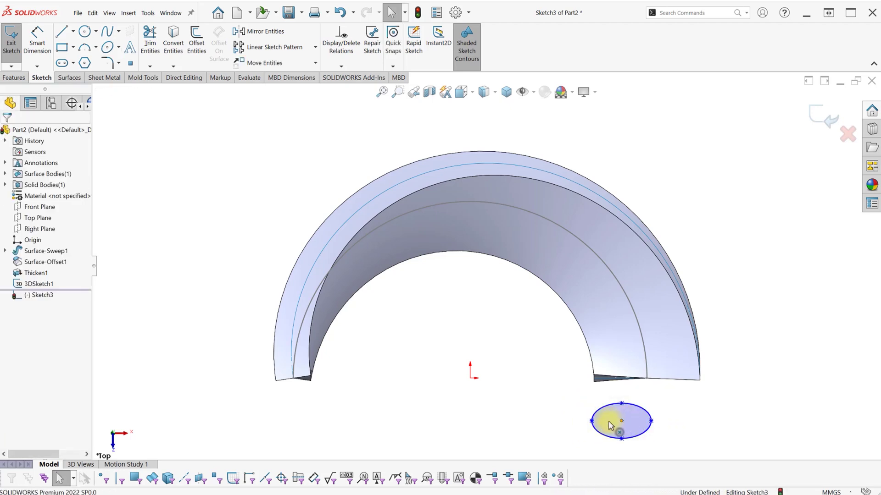
click(621, 420)
ctrl+click(469, 379)
click(484, 358)
click(490, 398)
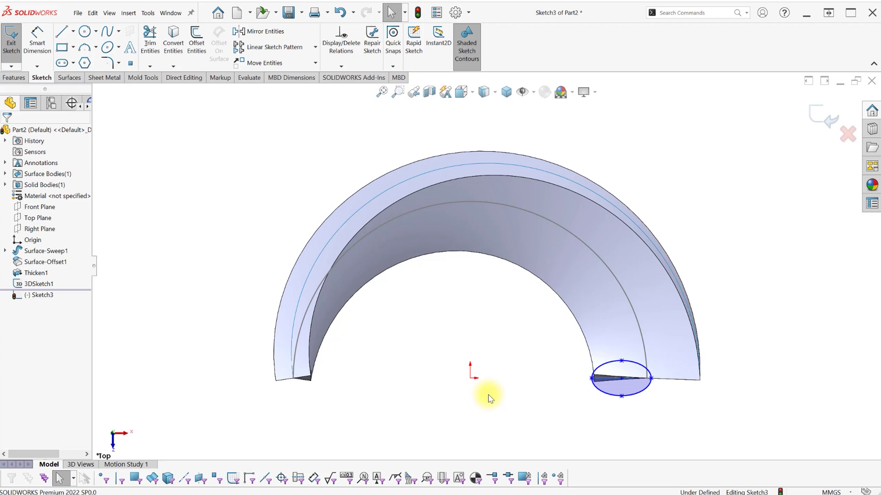
Dimension the distance from the origin to the ellipse's centre to 50 mm
key(s)
click(505, 417)
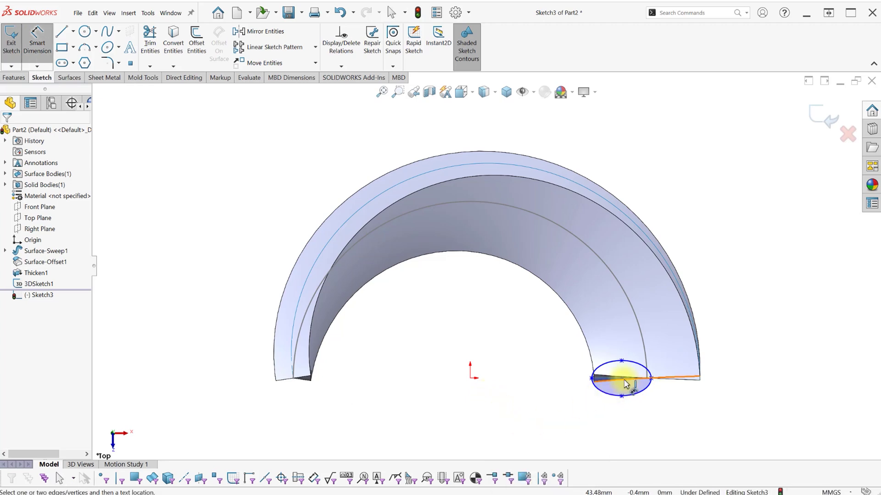
click(471, 375)
click(500, 401)
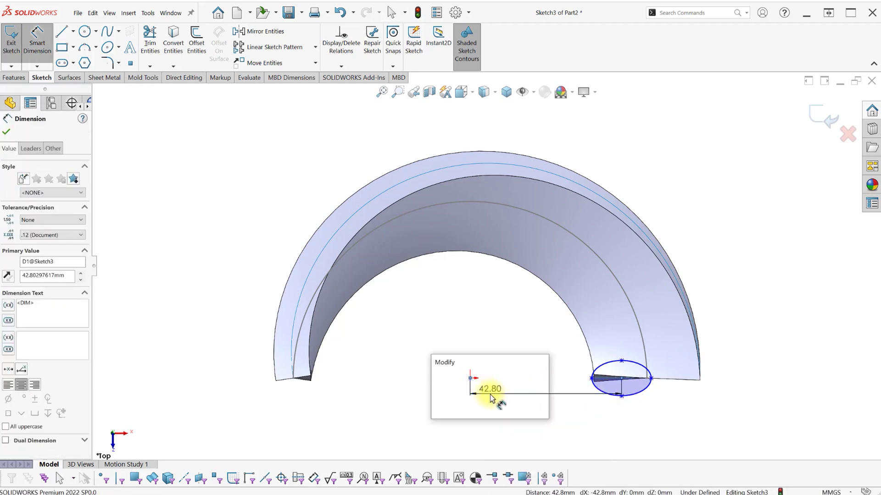
text(50)
click(438, 379)
key(Escape)
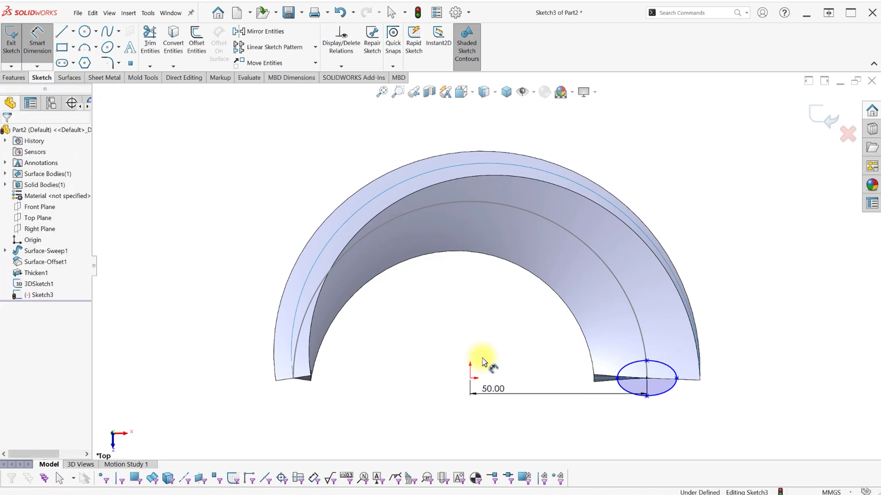
Dimension the ellipse's full width along its horizontal axis to 18 mm
key(s)
click(507, 356)
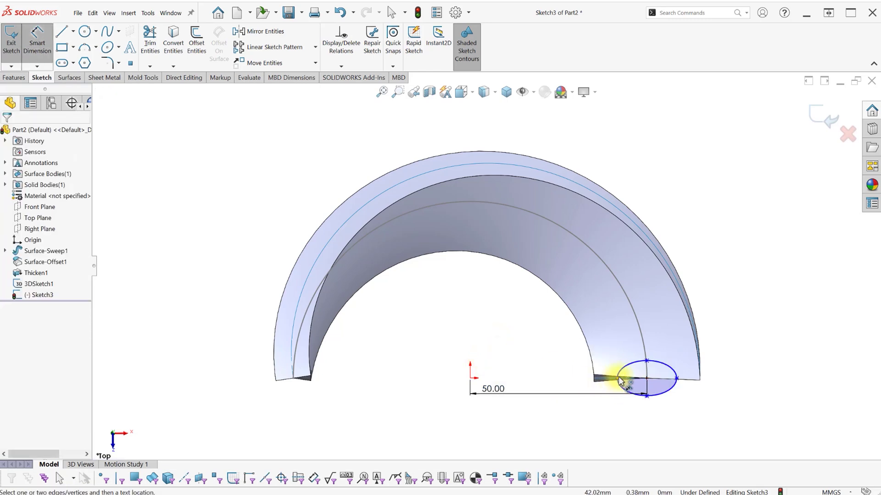
click(677, 379)
click(676, 380)
click(687, 400)
text(18)
click(637, 384)
Dimension the ellipse's full height along its vertical axis to 15 mm and exit the sketch
click(646, 360)
click(645, 397)
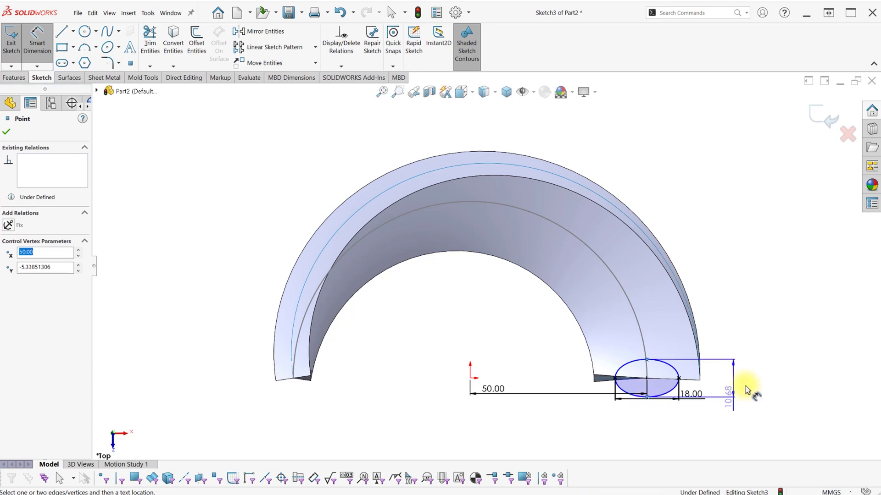
click(746, 384)
text(15)
key(Return)
key(Escape)
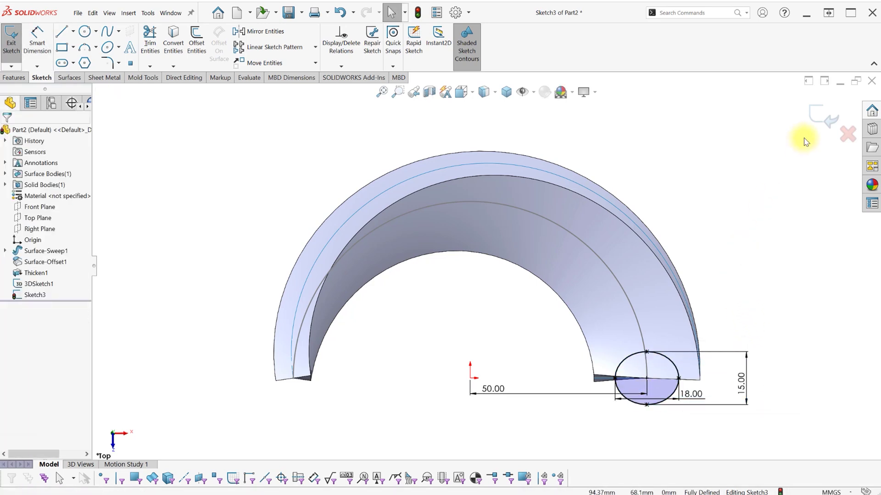
click(821, 114)
Cut the ellipse through the band's end with a Mid Plane extruded cut of 12 mm
click(11, 77)
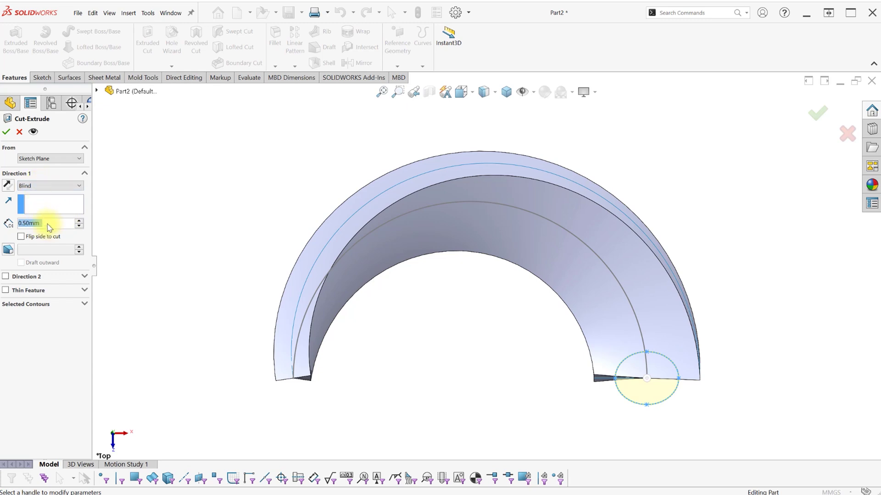
click(35, 186)
click(35, 242)
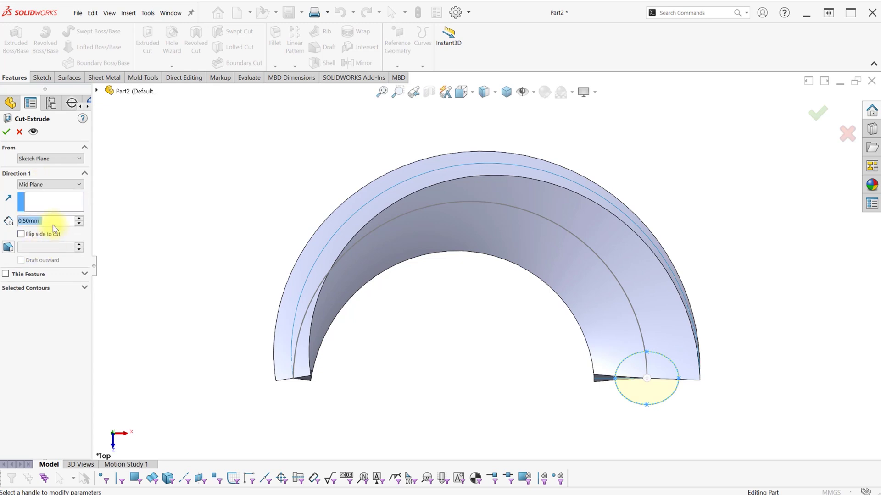
text(12.)
middle_drag(495, 319, 504, 169)
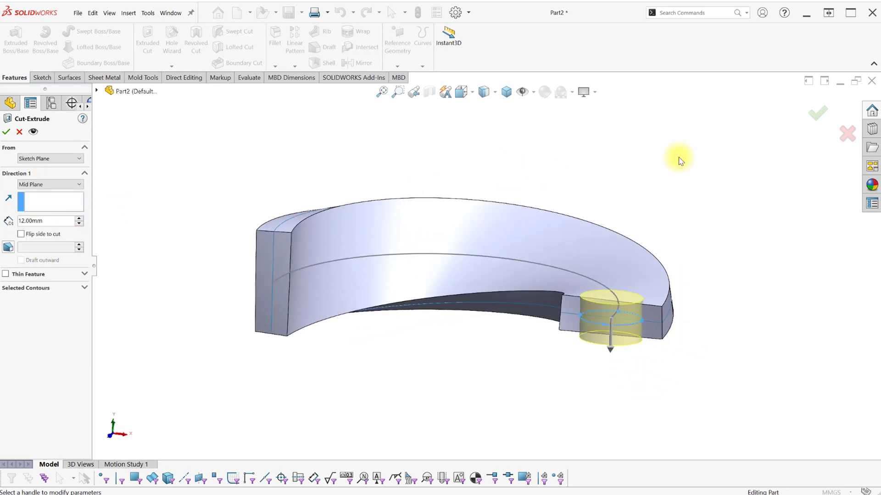
key(Return)
Pattern the elliptical cut along the centre spline with 8 equally spaced instances, Offset curve, Tangent to curve, and the surface inside the cut as face normal
middle_drag(737, 188, 701, 283)
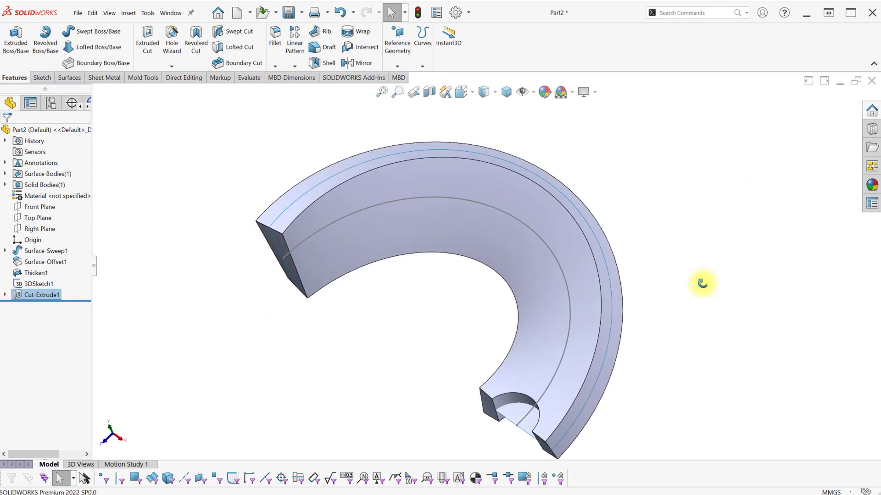
click(294, 66)
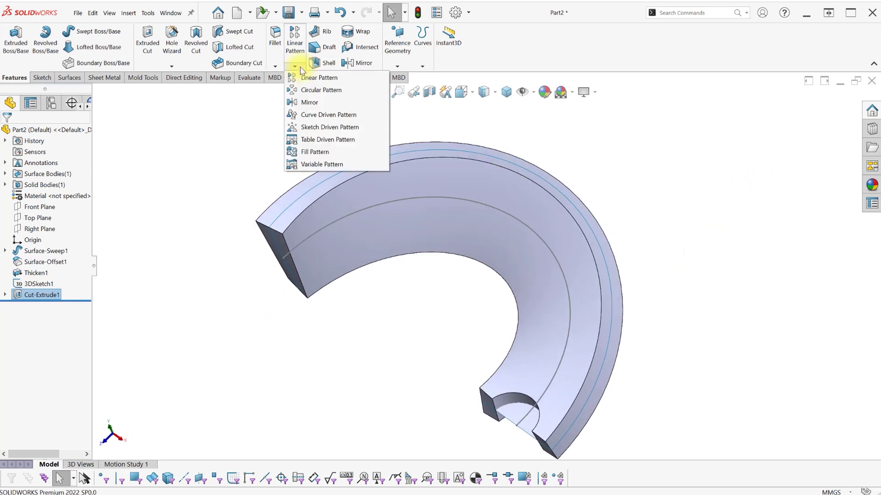
click(321, 118)
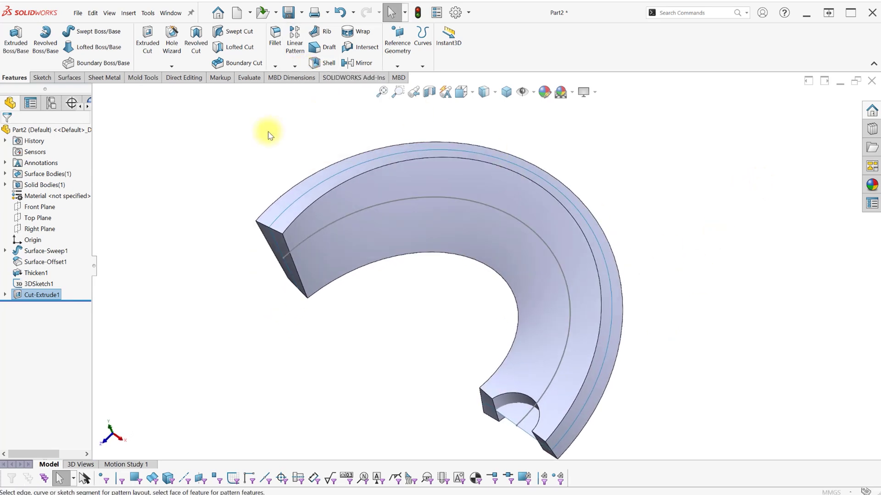
click(526, 416)
middle_drag(477, 408, 497, 345)
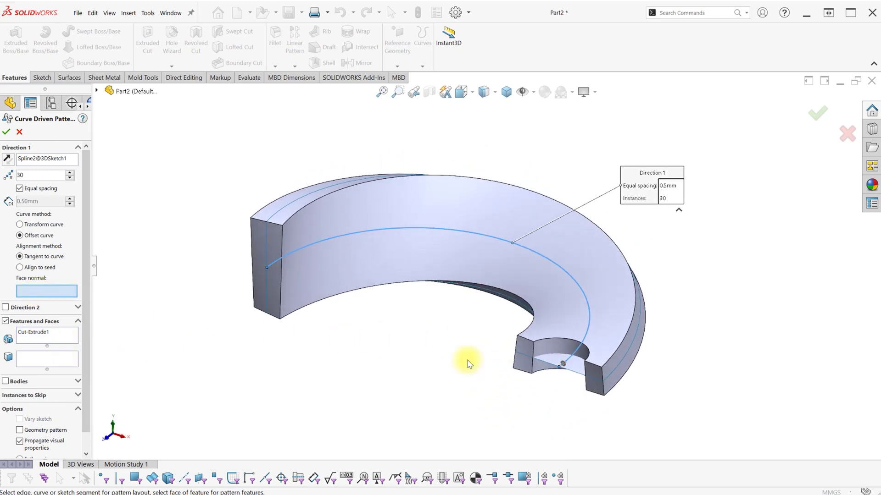
click(551, 362)
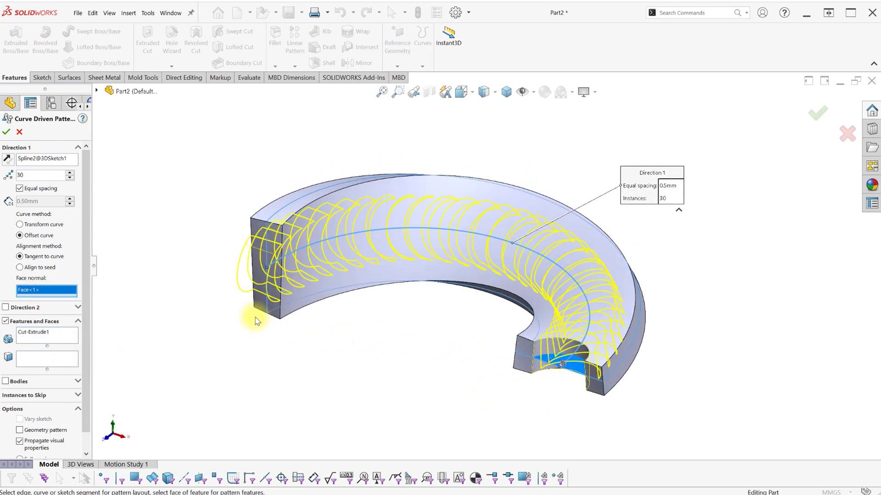
text(8)
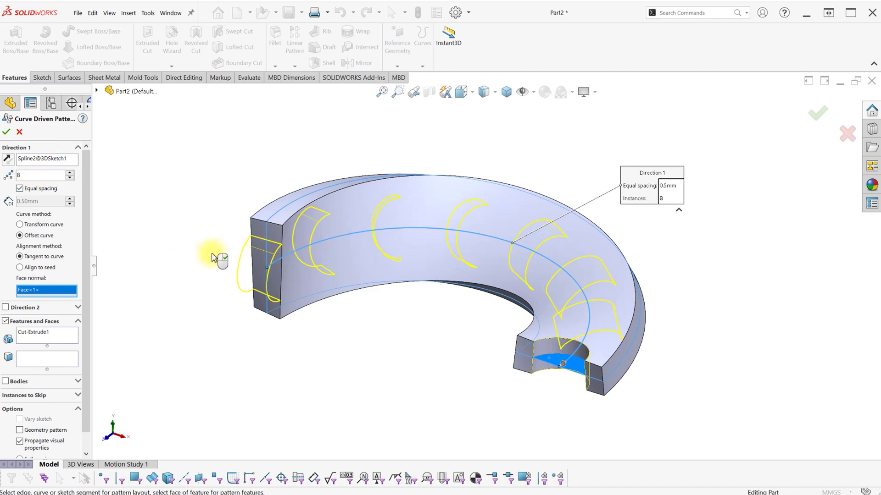
mouse_move(403, 301)
middle_down()
mouse_move(381, 309)
mouse_move(396, 307)
middle_up()
scroll(824, 197, up, 1)
click(815, 112)
middle_drag(584, 193, 610, 182)
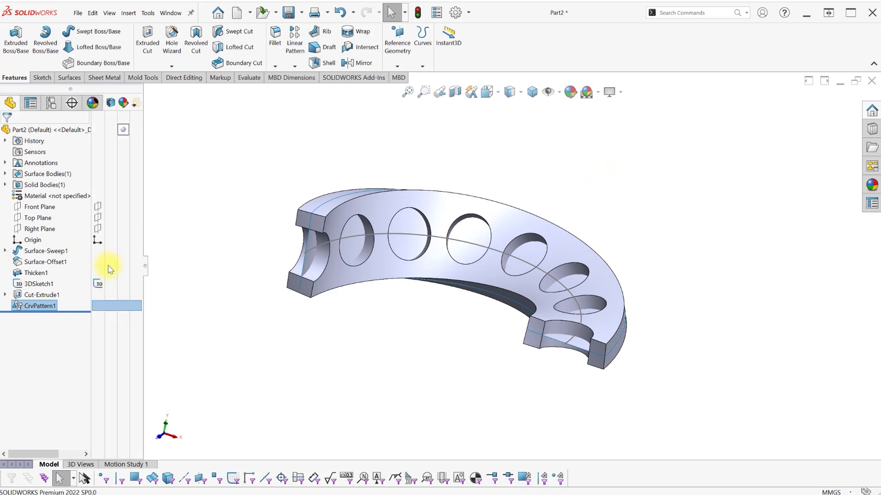
Hide the swept surface and the 3D sketch of the band's centre line
click(44, 251)
click(58, 239)
middle_drag(423, 262, 417, 326)
Set up a constant-size symmetric fillet with a 3 mm radius and a Curvature Continuous profile
key(s)
click(420, 330)
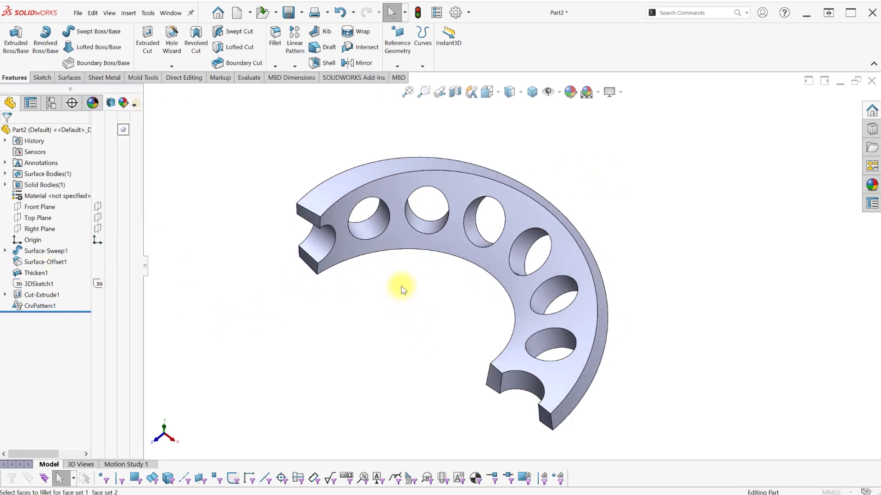
click(15, 173)
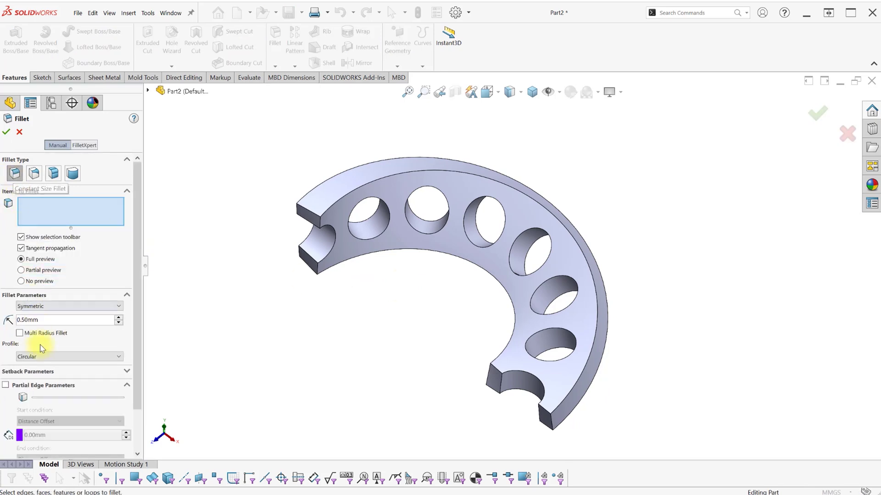
click(55, 356)
click(46, 387)
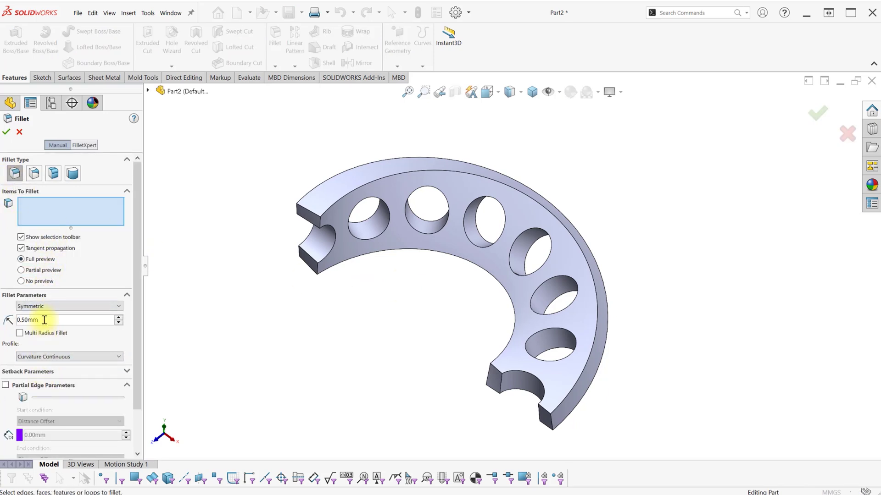
text(3)
key(Return)
Apply the fillet to the inner faces of the six complete elliptical holes in the band
click(381, 219)
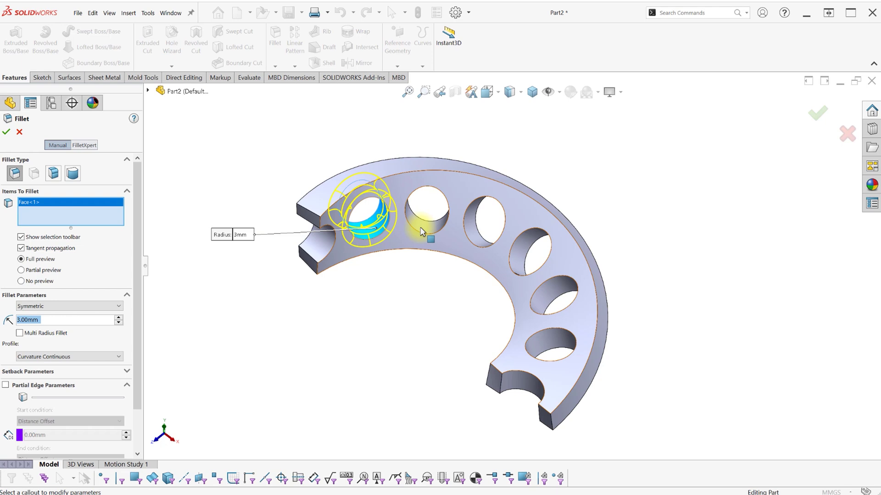
click(415, 223)
click(483, 243)
click(525, 249)
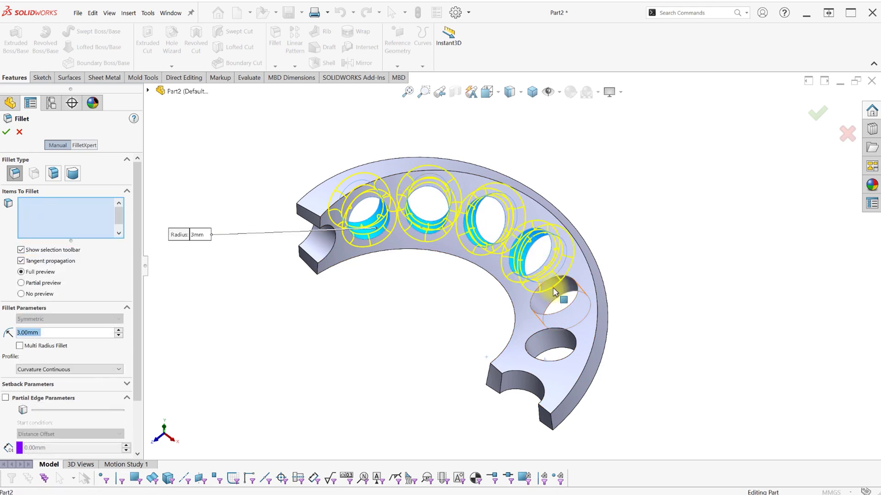
click(561, 293)
click(545, 345)
click(817, 114)
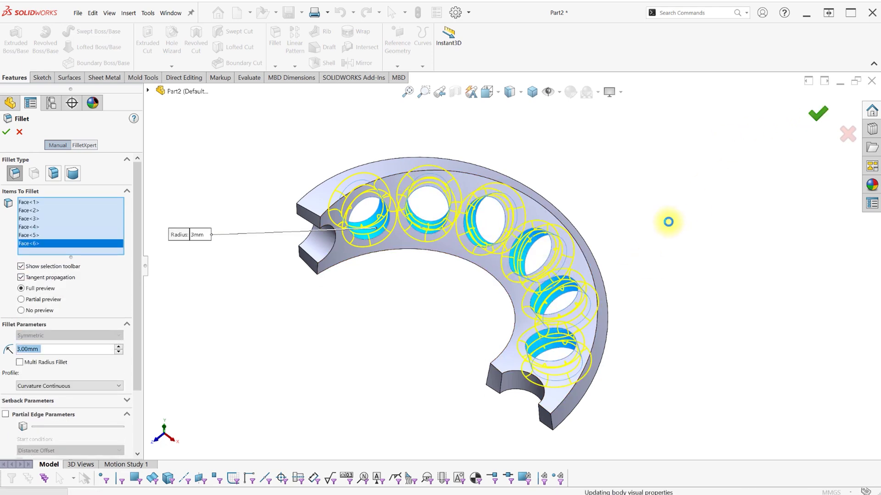
Turn on RealView Graphics for the model display
click(620, 92)
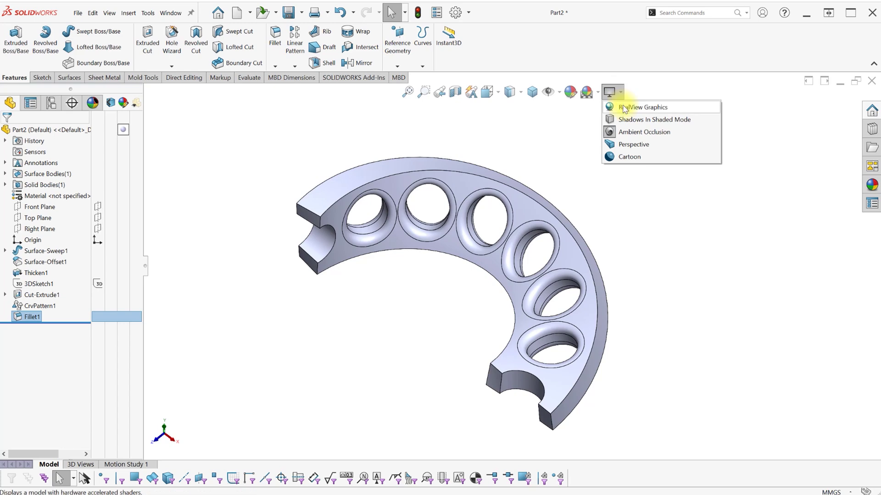
click(640, 106)
middle_drag(409, 297, 403, 250)
Create a reference axis at the intersection of the Top Plane and the Front Plane
click(41, 217)
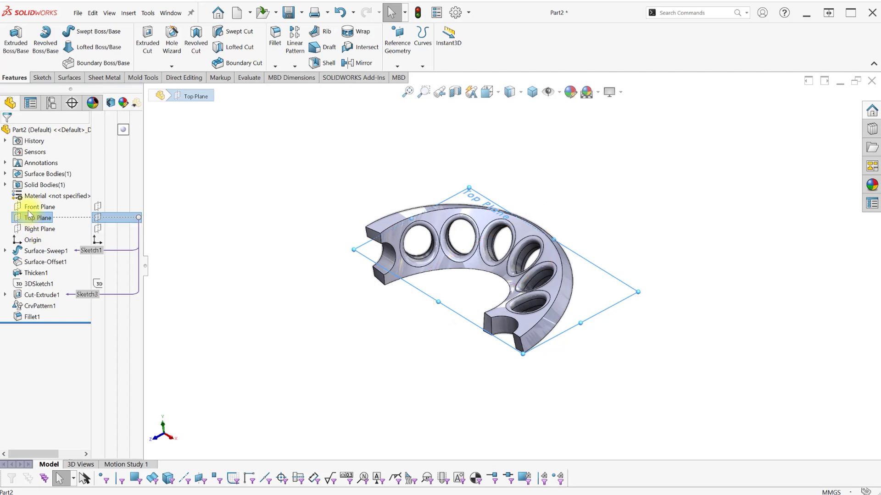
click(397, 46)
click(403, 92)
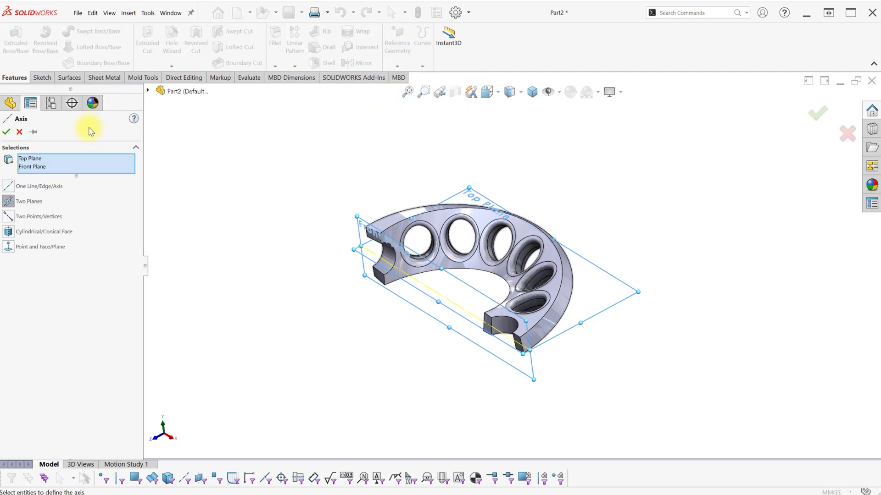
click(7, 132)
Make one copy of the half-ring body rotated 180 degrees about the new reference axis
key(s)
click(425, 182)
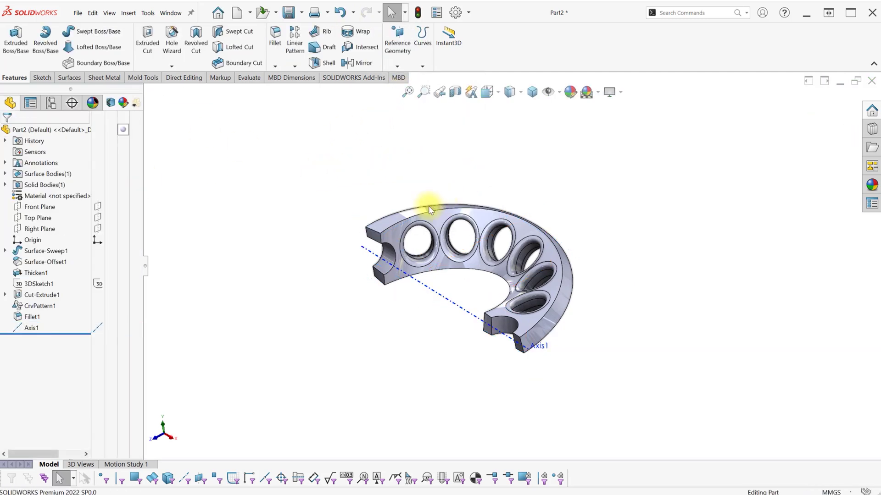
click(365, 217)
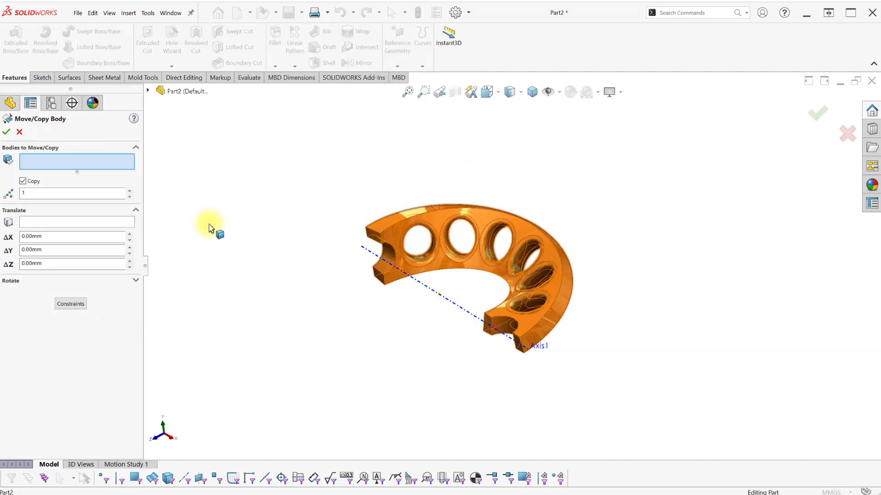
click(128, 281)
click(100, 237)
click(434, 293)
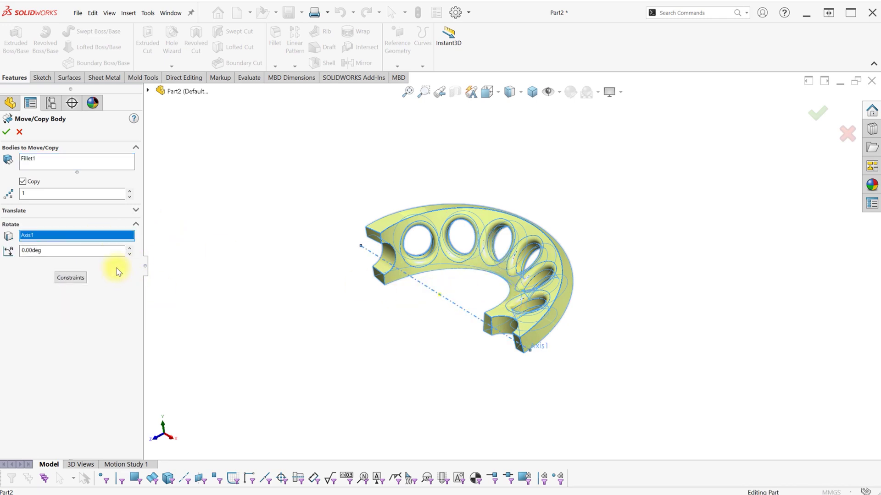
key(Return)
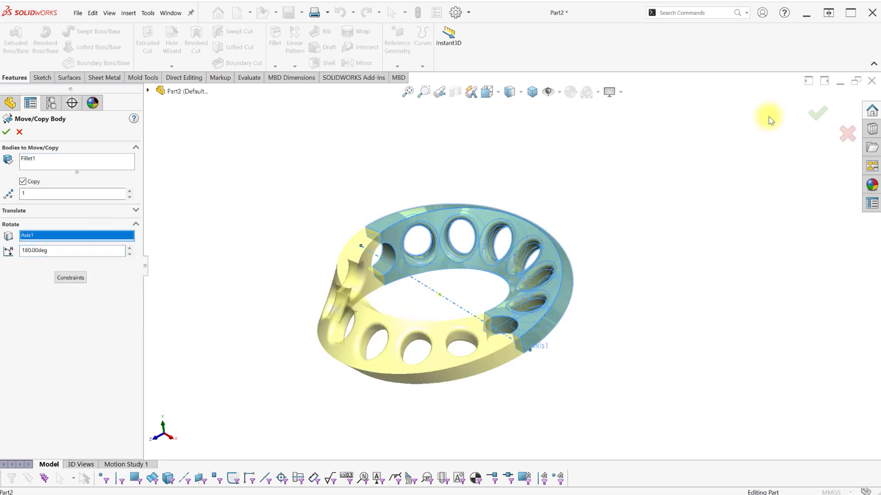
key(Return)
Combine the two half-ring bodies with the Add operation
middle_drag(605, 170, 483, 232)
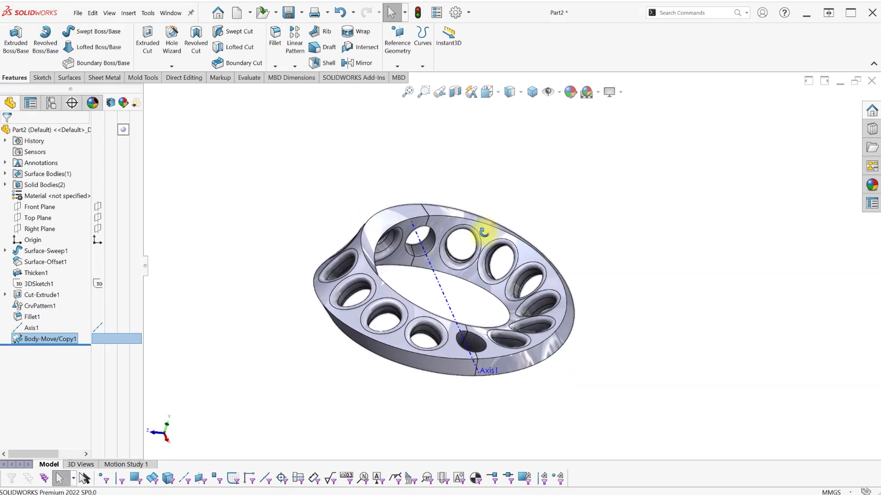
key(s)
click(606, 203)
click(428, 204)
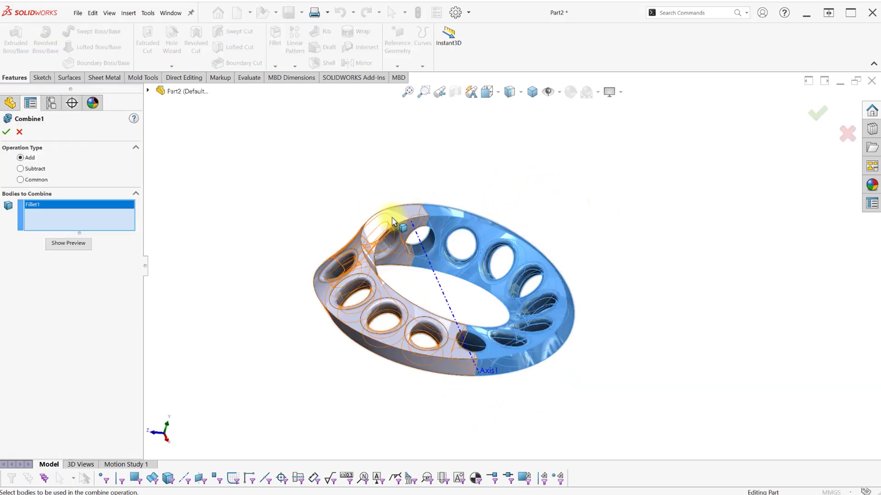
click(393, 222)
key(Return)
Hide the reference axis running across the ring
middle_drag(207, 203, 589, 435)
scroll(590, 435, down, 3)
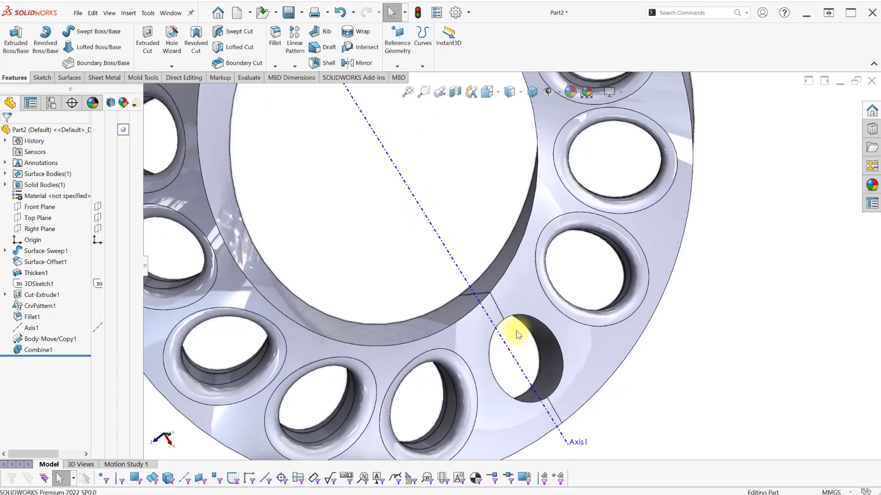
click(519, 368)
Remove the half-hole face at the ring's seam using Delete Face with Delete and Patch
scroll(429, 247, up, 5)
middle_drag(419, 236, 366, 125)
scroll(423, 229, down, 5)
click(478, 222)
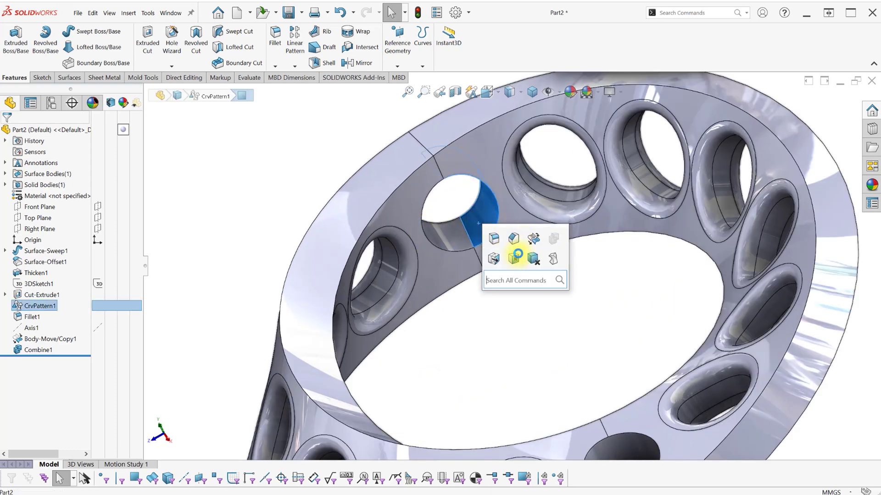
click(514, 257)
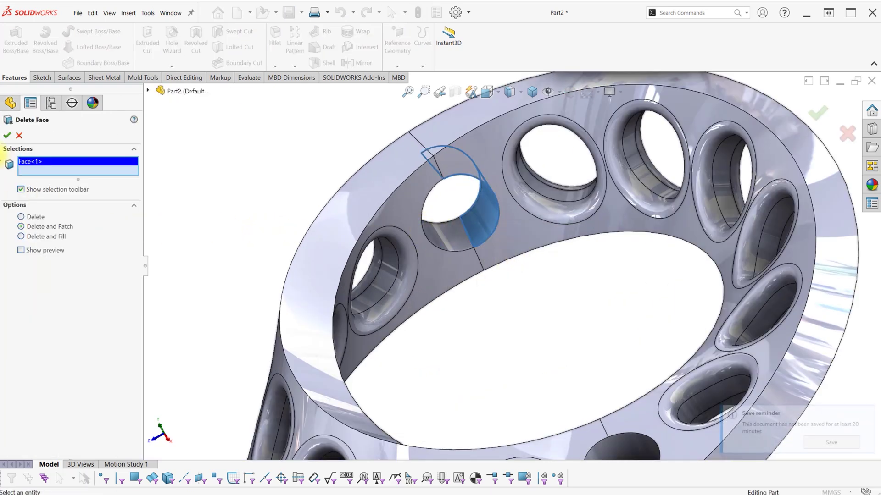
click(7, 135)
Fillet the inner faces of the two seam holes with a 3 mm Curvature Continuous radius
key(s)
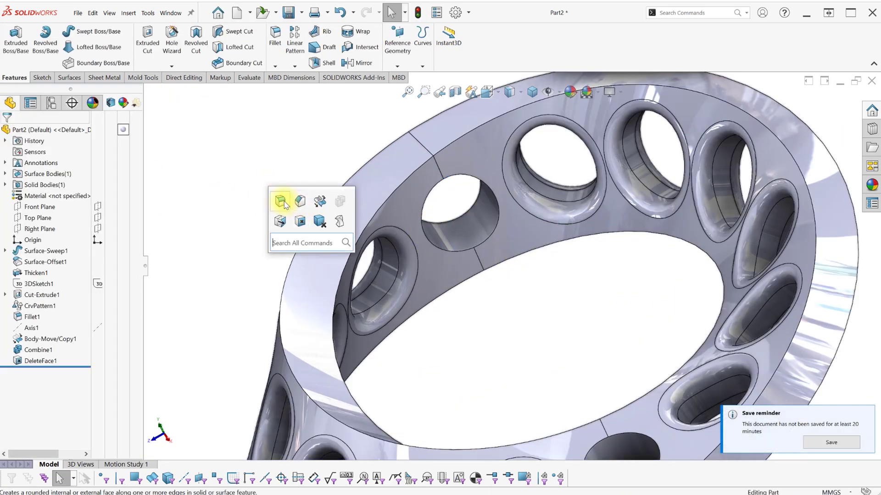
click(280, 201)
click(450, 230)
scroll(481, 310, up, 3)
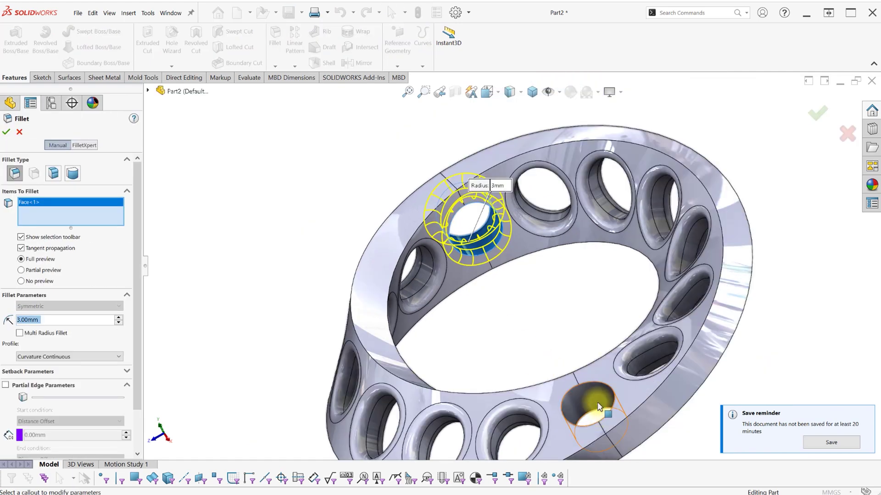
click(598, 406)
right_click(582, 397)
Fillet two long edges of the ring with a 2.5 mm Curvature Continuous radius and tangent propagation
middle_drag(544, 295, 572, 303)
key(s)
click(508, 238)
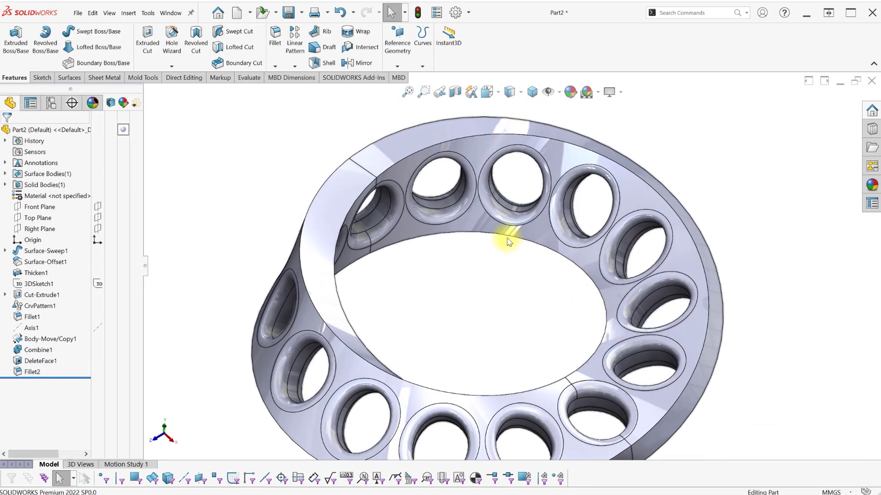
click(446, 147)
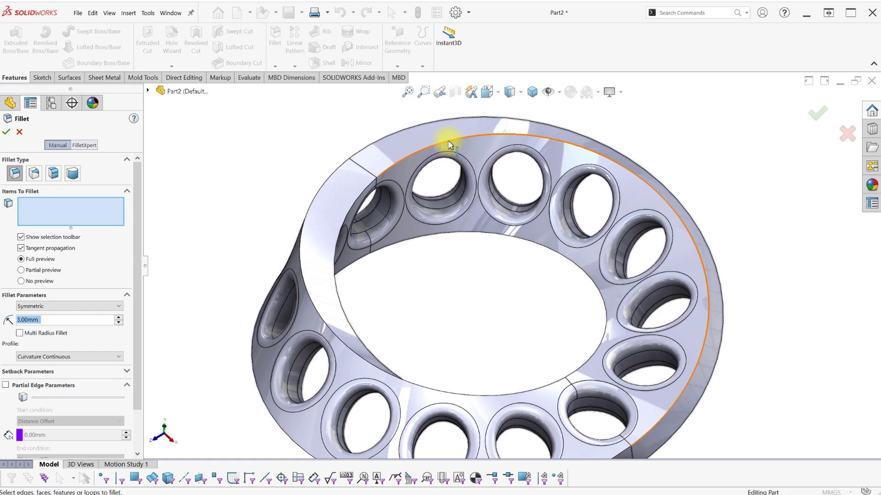
click(407, 132)
text(2)
key(Return)
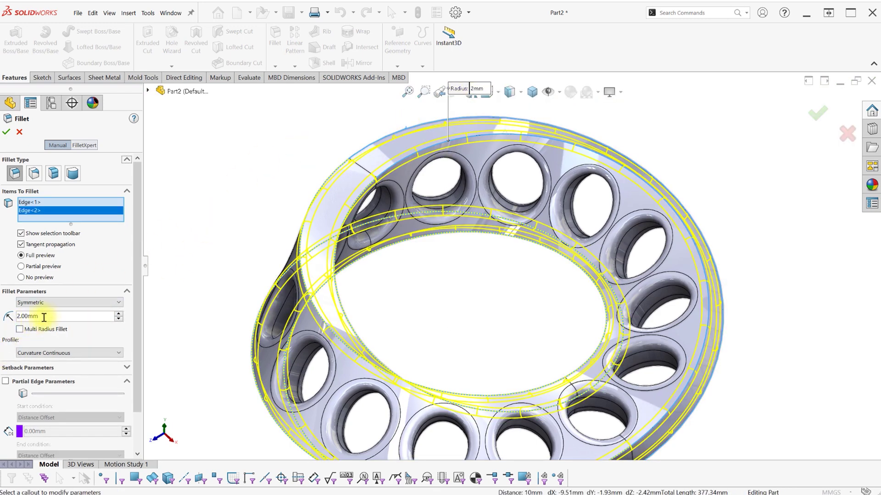
text(2.5)
key(Return)
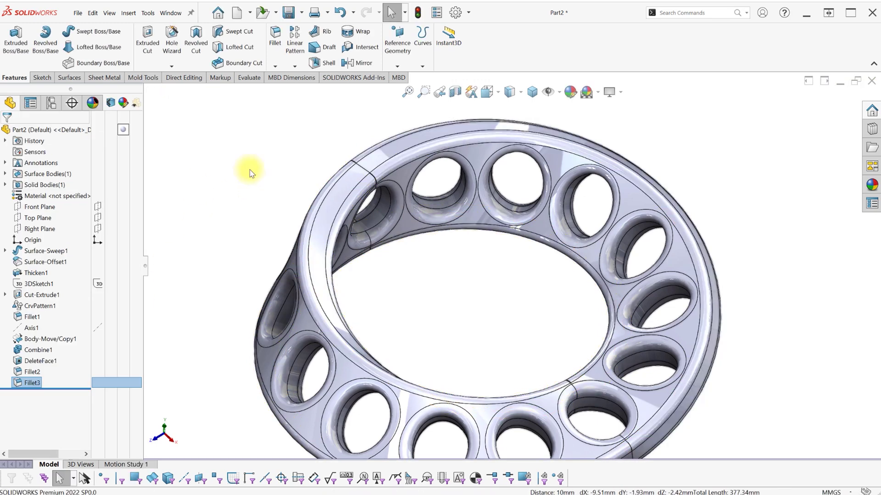
Switch the display style to Shaded without edges
click(511, 92)
click(511, 125)
scroll(458, 284, up, 3)
mouse_move(457, 283)
middle_down()
mouse_move(412, 384)
mouse_move(503, 277)
mouse_move(458, 195)
mouse_move(437, 213)
middle_up()
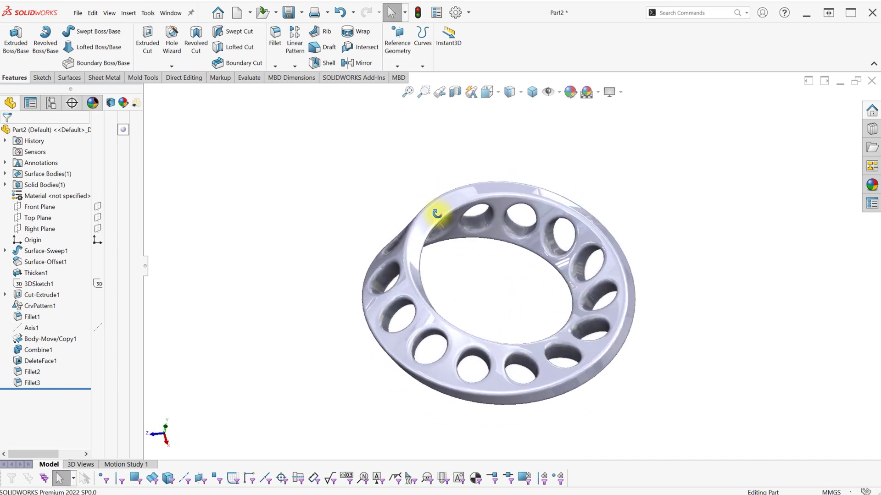
Create one copy of the filleted ring body with Move/Copy Body, rotated 180-(360/28) degrees about the Y axis
key(s)
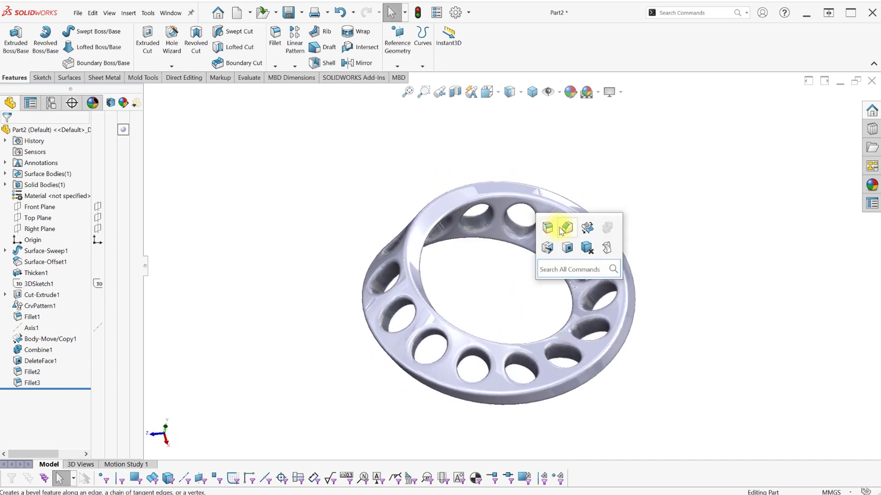
click(585, 231)
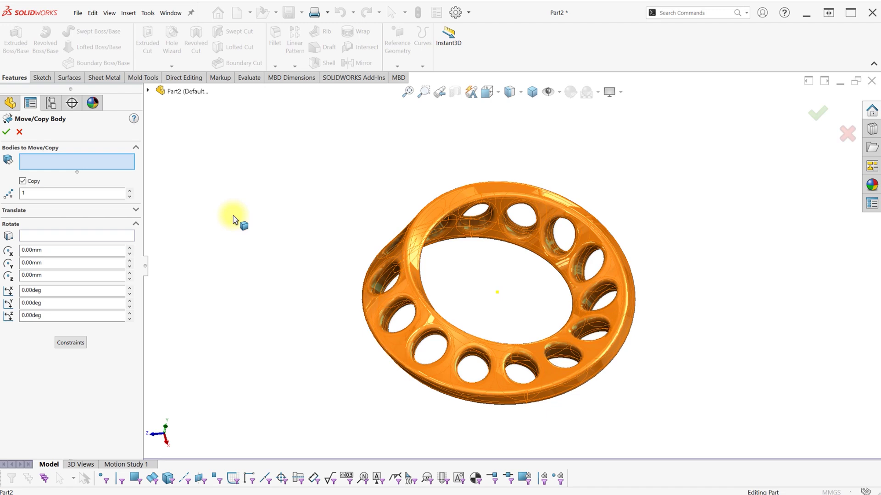
click(58, 303)
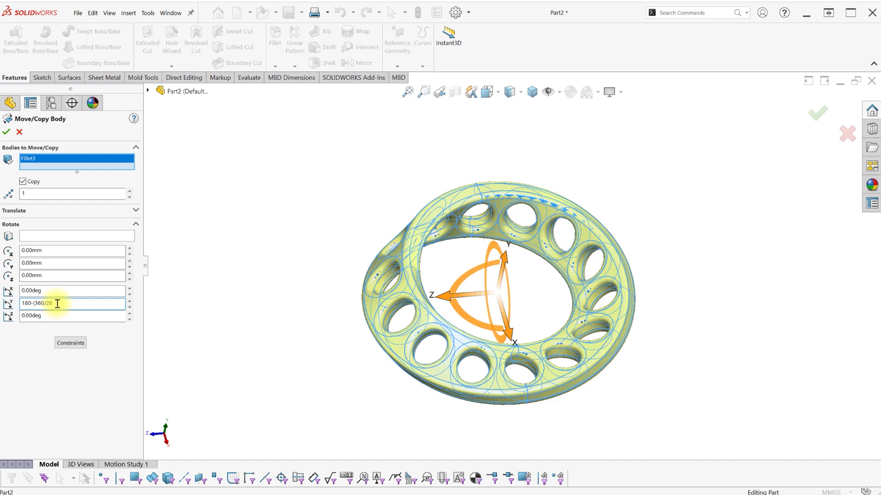
text(180-(360/28))
key(Return)
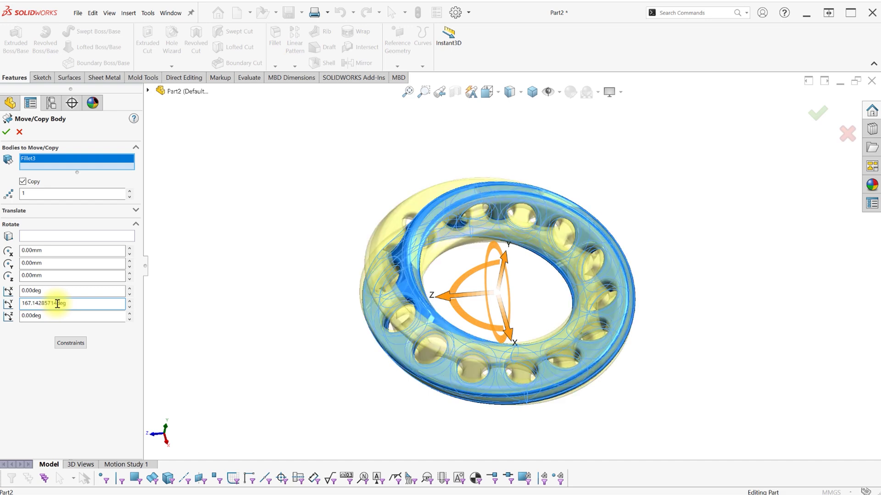
click(10, 132)
Examine how the two rings interlock from several sides and restore the isometric view
middle_drag(503, 328, 655, 419)
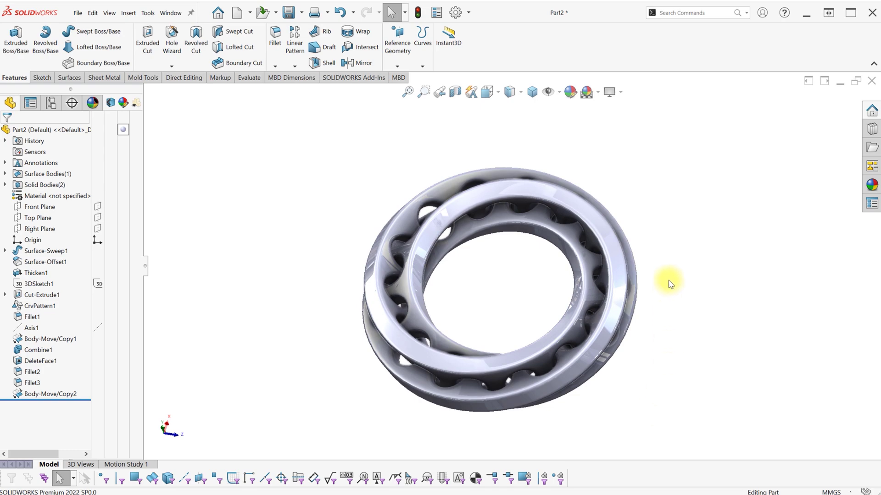
scroll(551, 389, down, 5)
middle_drag(549, 388, 548, 288)
scroll(507, 308, up, 5)
middle_drag(507, 309, 698, 356)
key(ctrl+7)
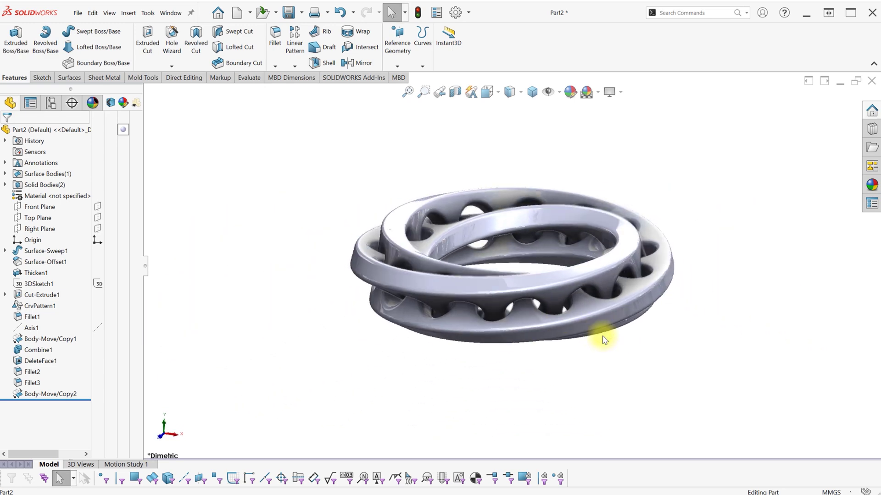
key(ctrl+7)
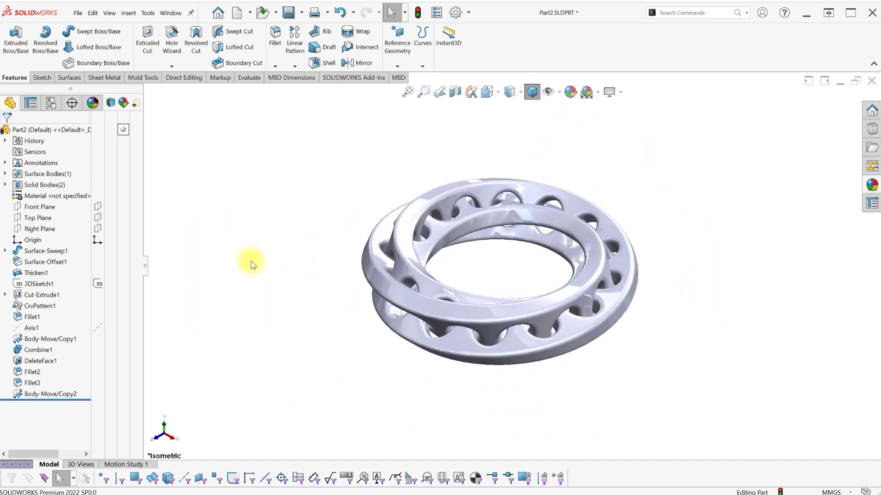
Apply the dark powdercoat appearance to the original ring body and aluminum powdercoat to its rotated copy
click(5, 185)
click(44, 195)
click(132, 195)
click(150, 202)
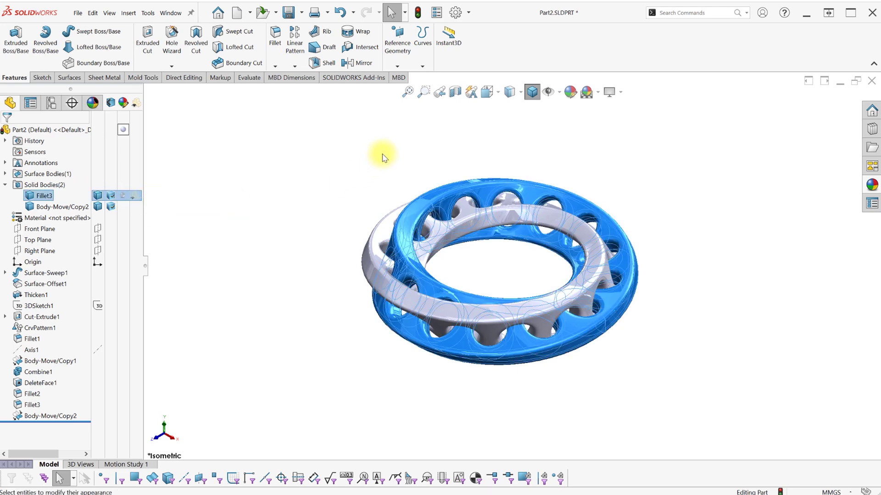
click(825, 166)
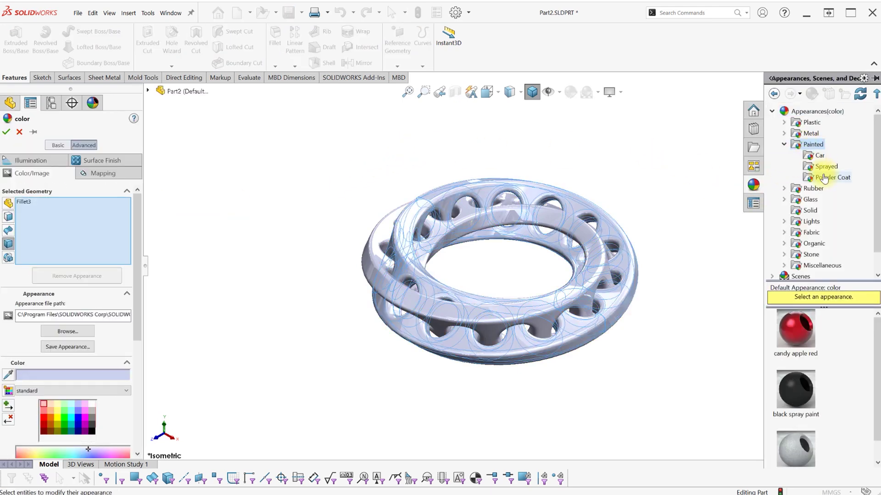
click(831, 177)
click(789, 407)
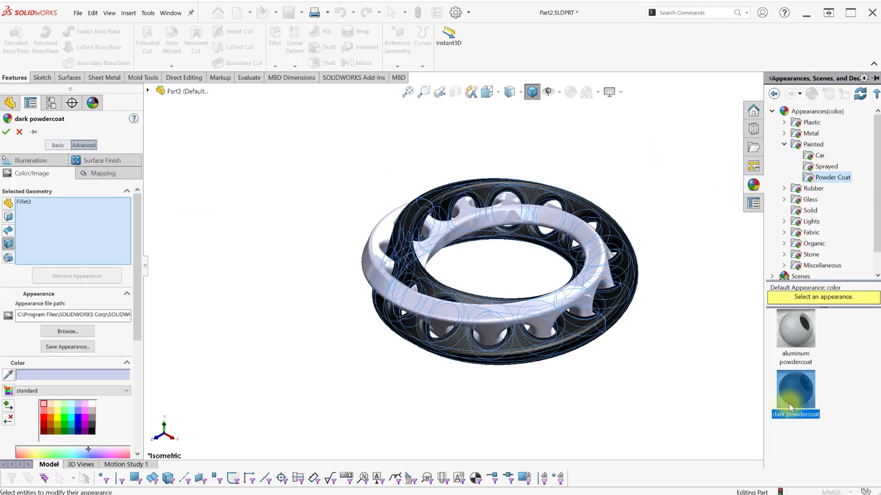
click(6, 132)
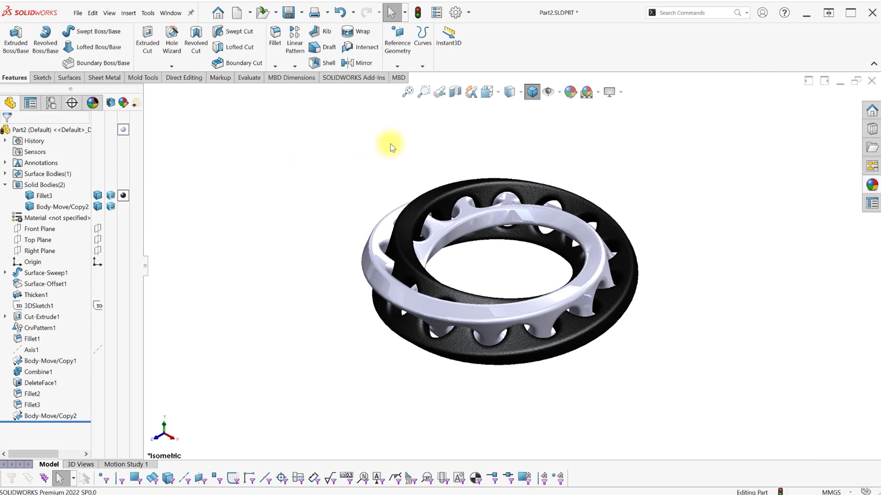
click(126, 207)
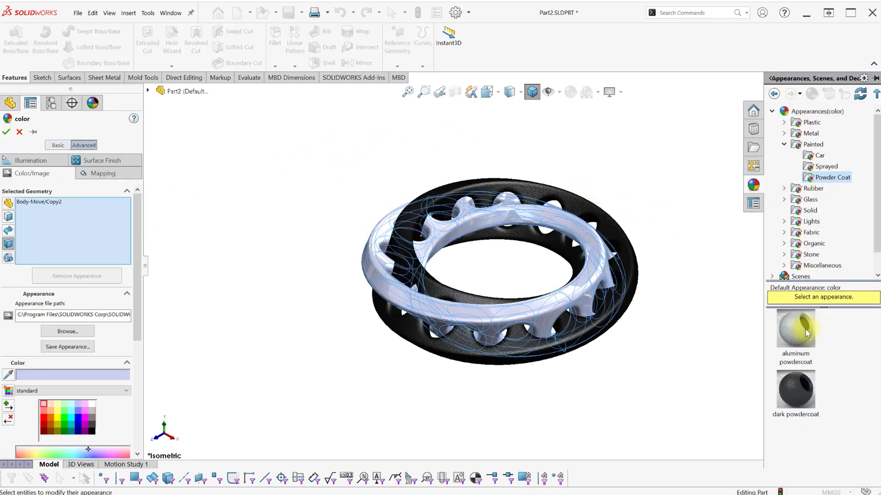
click(809, 120)
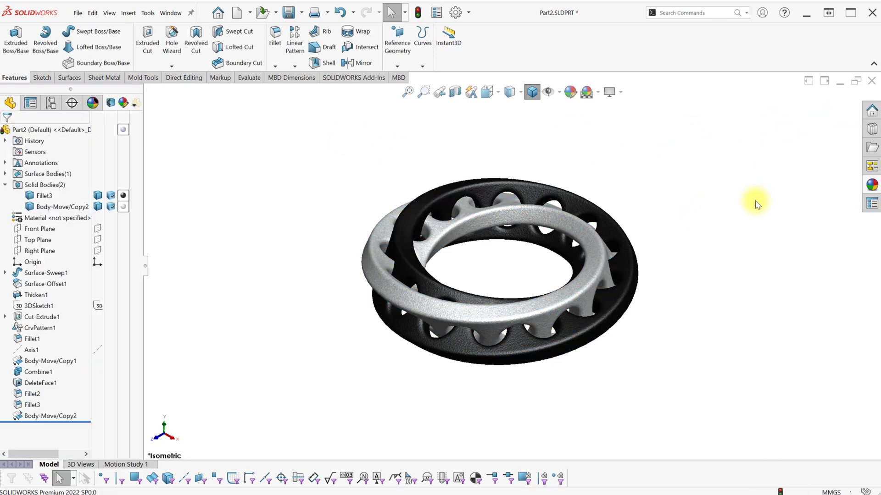
Add the Render Tools tab to the CommandManager
right_click(508, 54)
mouse_move(550, 82)
click(661, 256)
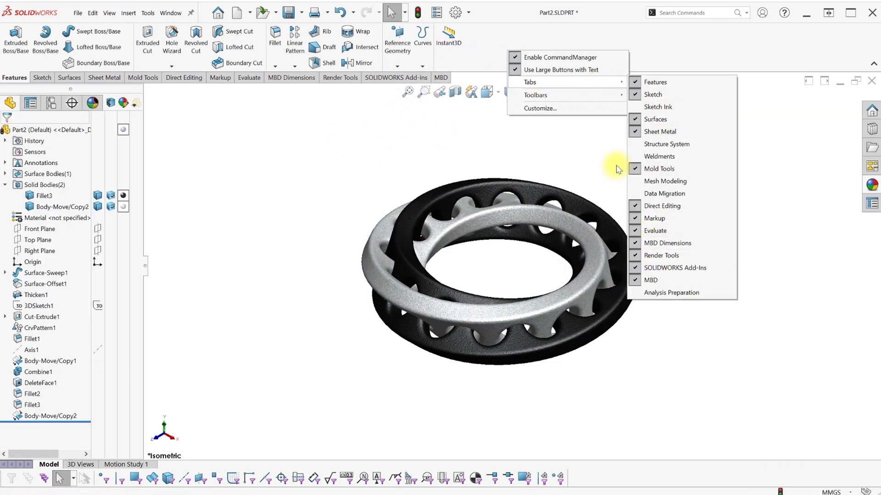
click(599, 159)
Turn on shadows for the model view and disable floor shadows in the scene settings
click(610, 92)
click(655, 120)
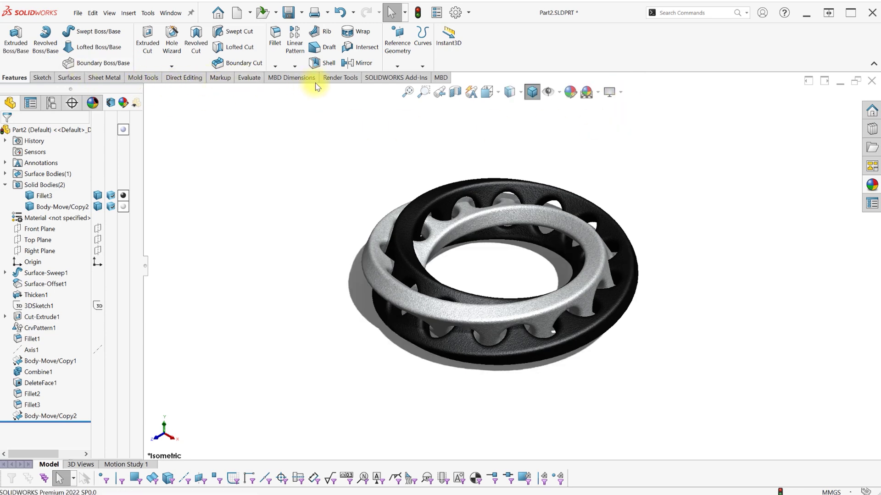
click(339, 78)
click(19, 282)
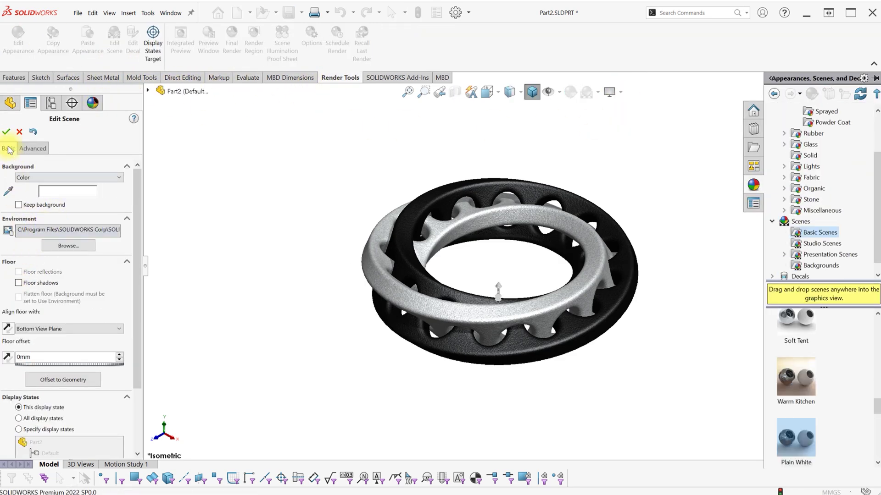
click(6, 131)
Hide the feature tree and examine the two powder-coated rings up close from several sides
scroll(530, 248, down, 4)
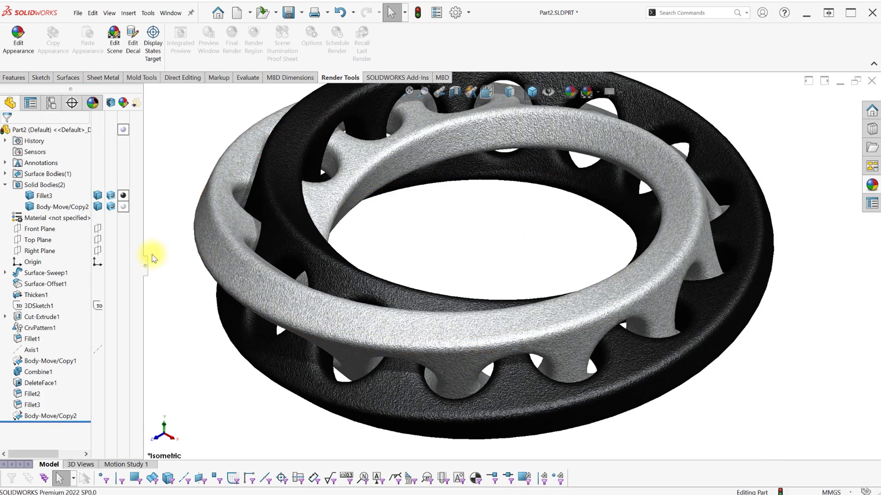
click(145, 266)
middle_drag(431, 396, 448, 370)
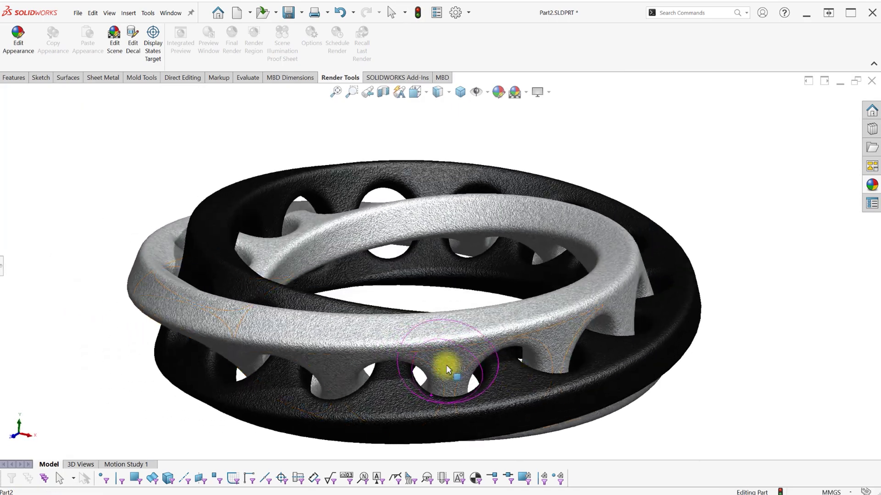
scroll(420, 394, up, 2)
scroll(399, 398, down, 3)
middle_drag(314, 392, 804, 360)
scroll(812, 355, down, 1)
middle_drag(362, 431, 504, 393)
scroll(578, 234, down, 2)
middle_drag(578, 234, 393, 399)
scroll(392, 402, down, 2)
key(ctrl+7)
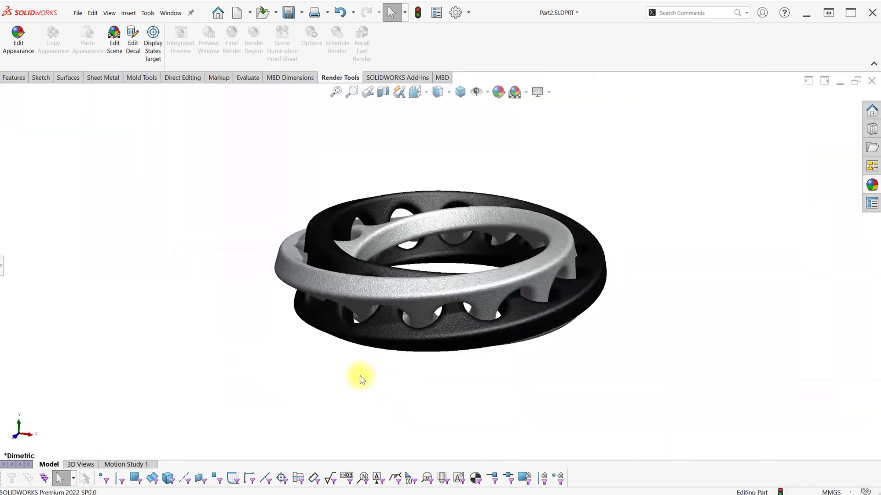
middle_drag(364, 375, 764, 467)
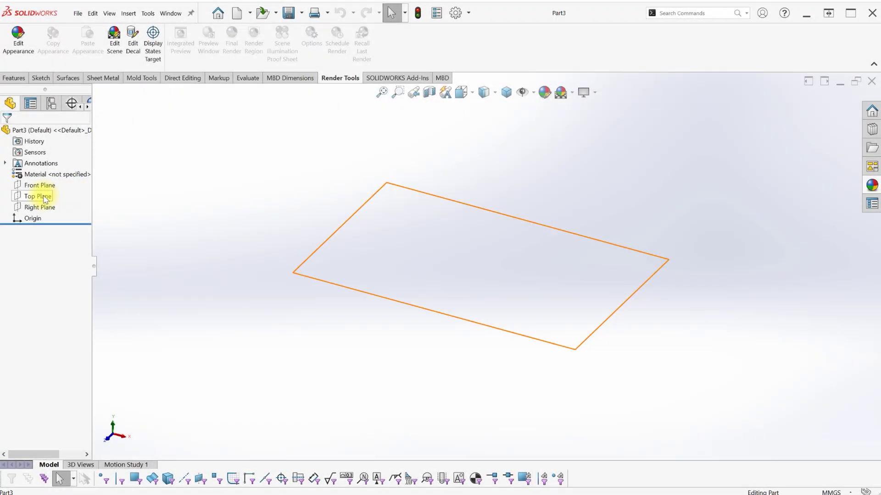
Start a sketch on the new part's Top Plane and draw a circle of about 64 mm radius centred on the origin
click(45, 197)
click(69, 148)
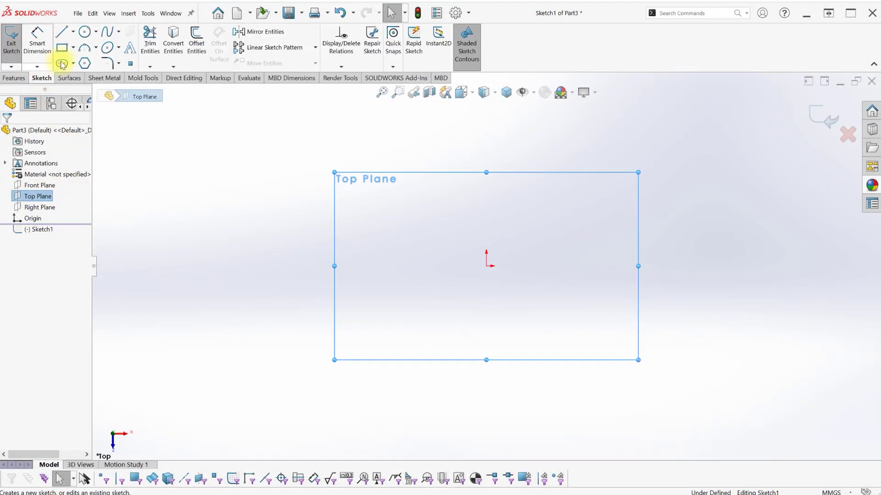
click(84, 32)
click(486, 265)
click(453, 367)
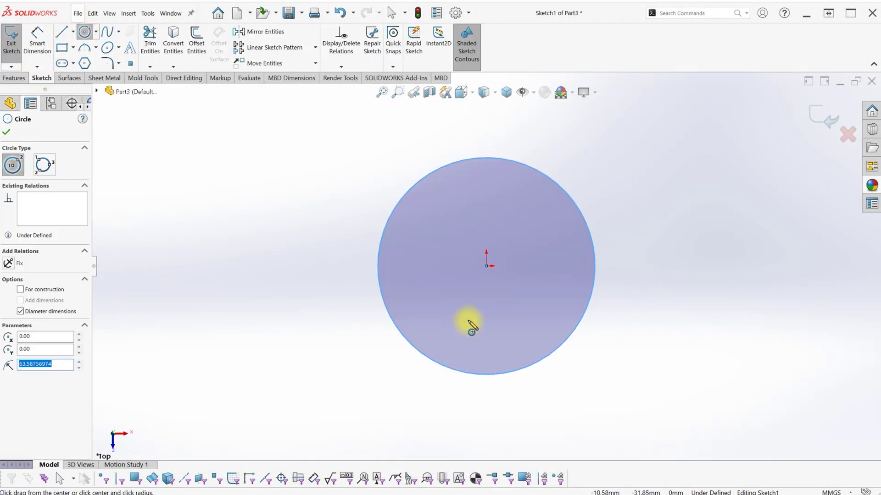
Draw a horizontal centerline across the circle's full diameter through the origin
key(s)
click(530, 338)
click(595, 267)
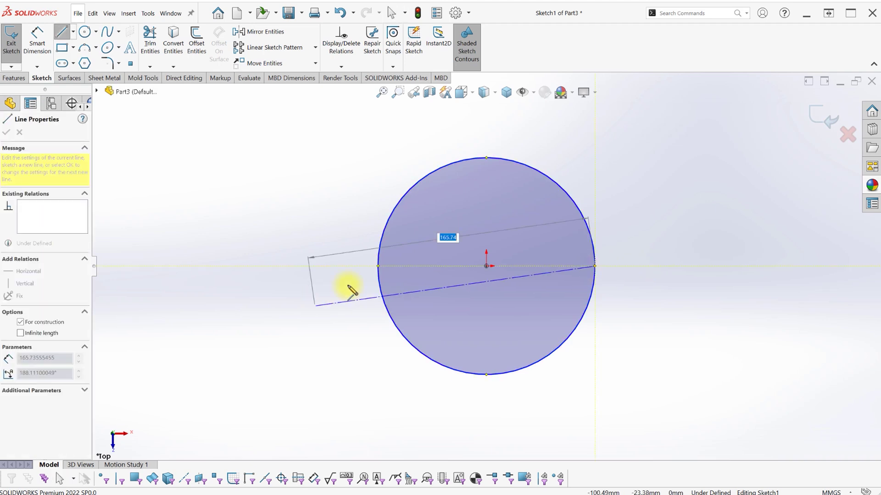
click(379, 265)
key(Escape)
Trim away the lower half of the circle, leaving a semicircular arc
key(s)
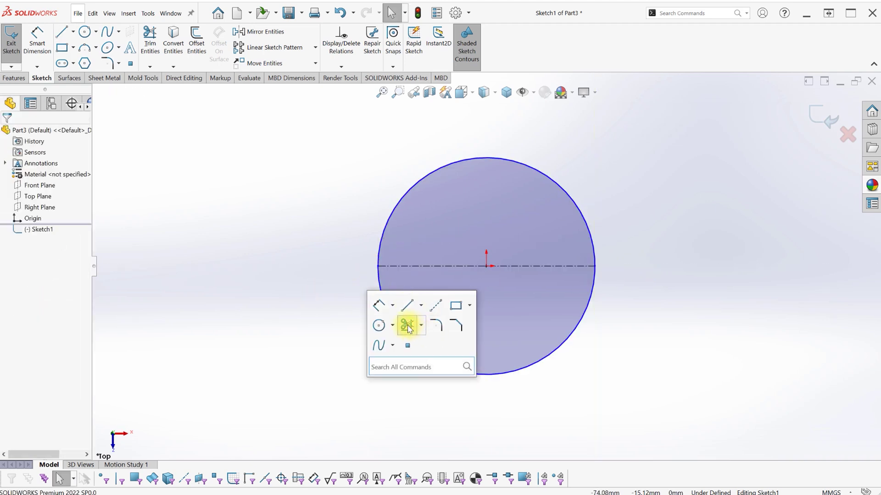
click(408, 326)
drag(367, 324, 426, 310)
key(Escape)
Dimension the arc with a 50 mm radius and exit the sketch
key(s)
click(441, 319)
click(379, 252)
click(330, 295)
key(Return)
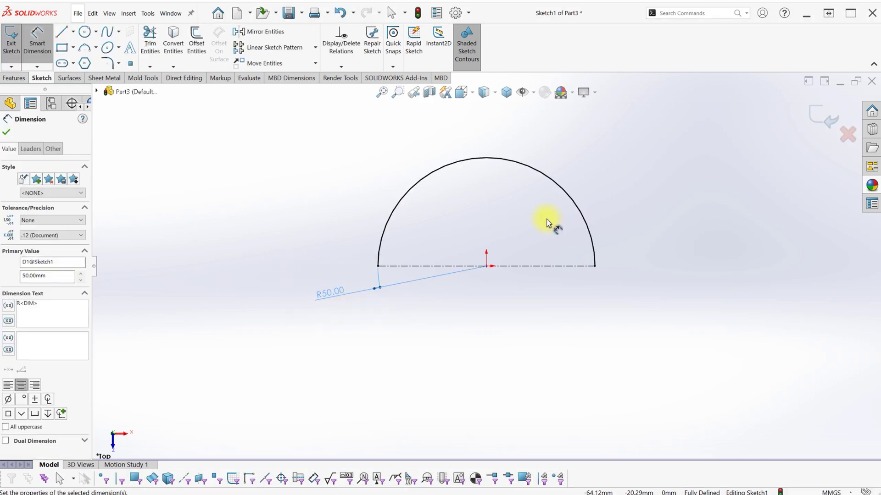
click(820, 116)
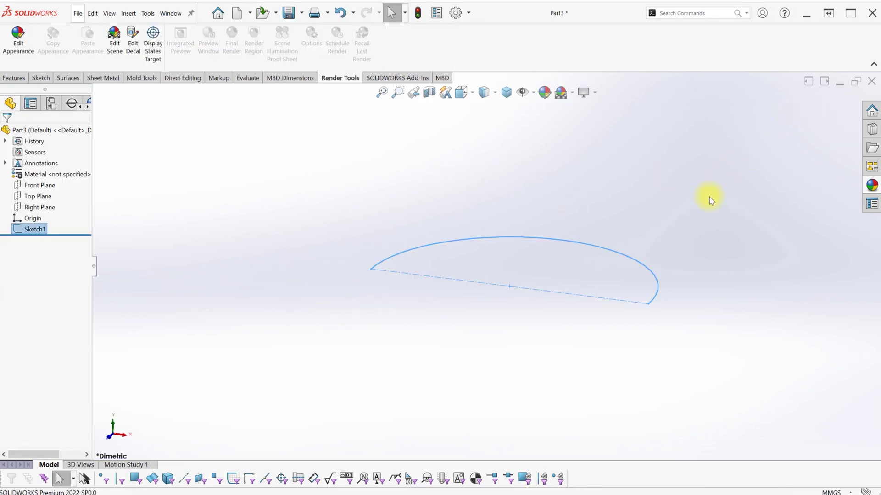
Start a sketch on the Front Plane and place a point at the arc's left end
click(29, 184)
click(84, 169)
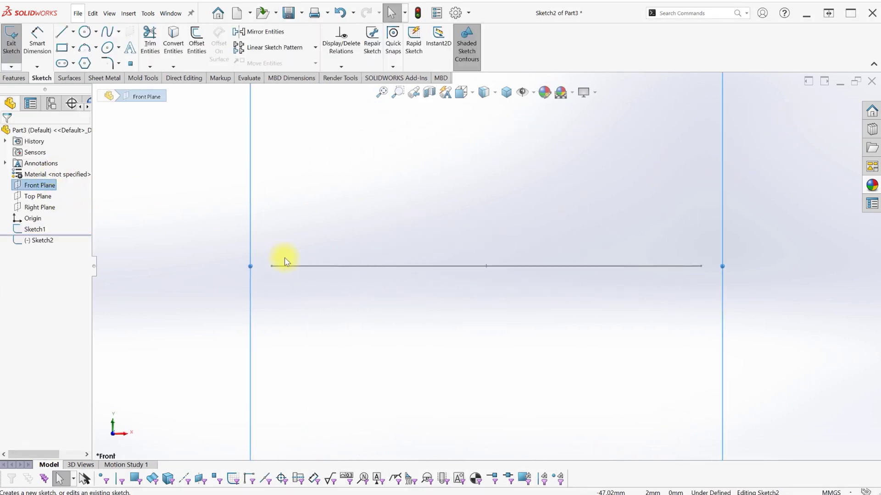
click(275, 277)
key(Escape)
key(ctrl+1)
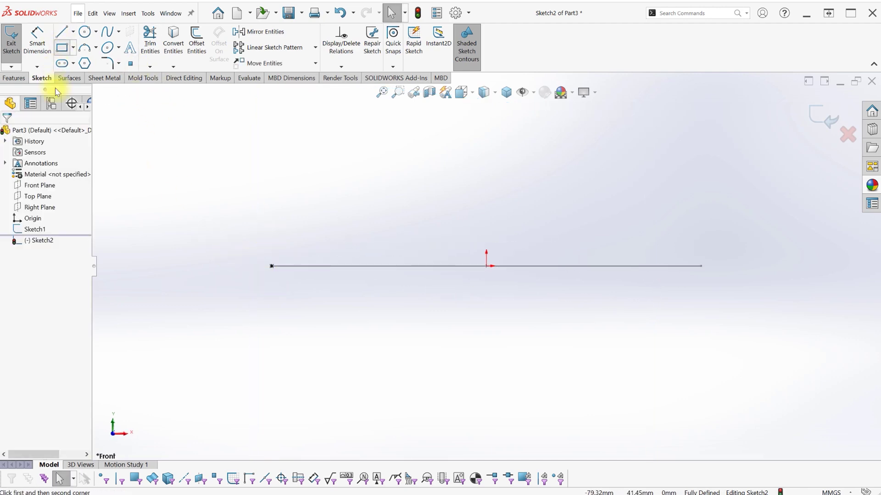
Draw a construction rectangle about 6.4 mm high above the arc's left end, with construction lines from its midpoints
click(62, 48)
click(21, 219)
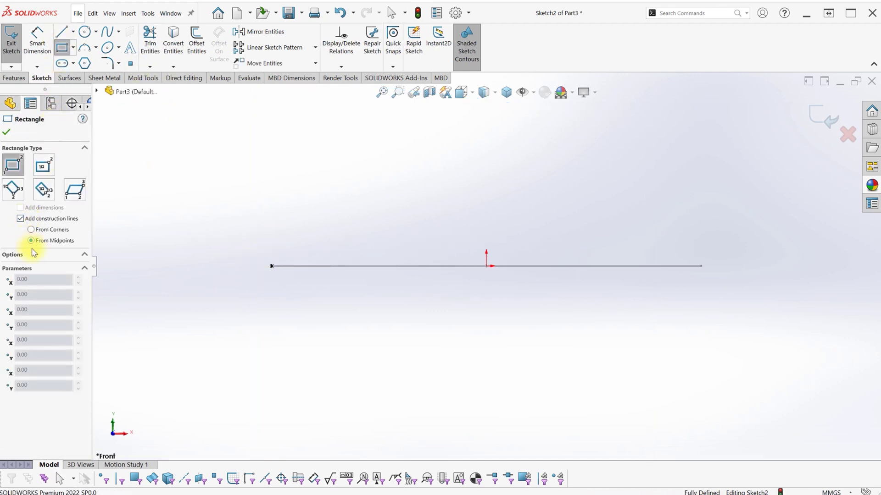
click(301, 221)
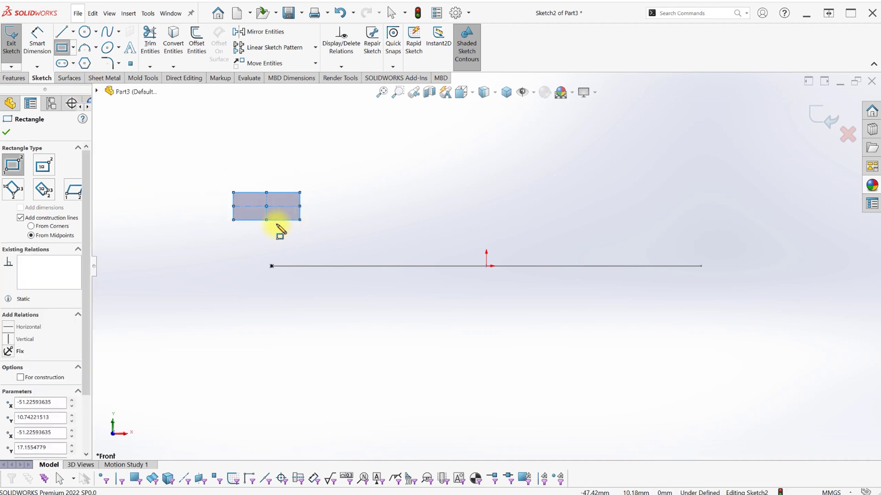
key(Escape)
Align the rectangle's centre point vertically with the point at the arc's left end
click(271, 266)
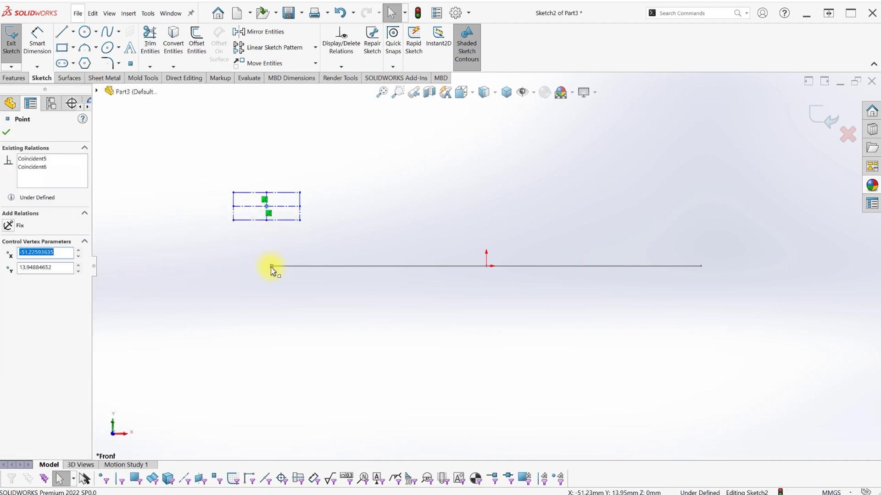
ctrl+click(266, 206)
click(309, 232)
Set the vertical distance from the rectangle's horizontal midline to the arc's end point to 15 mm
key(s)
click(249, 237)
click(250, 206)
click(270, 265)
click(204, 241)
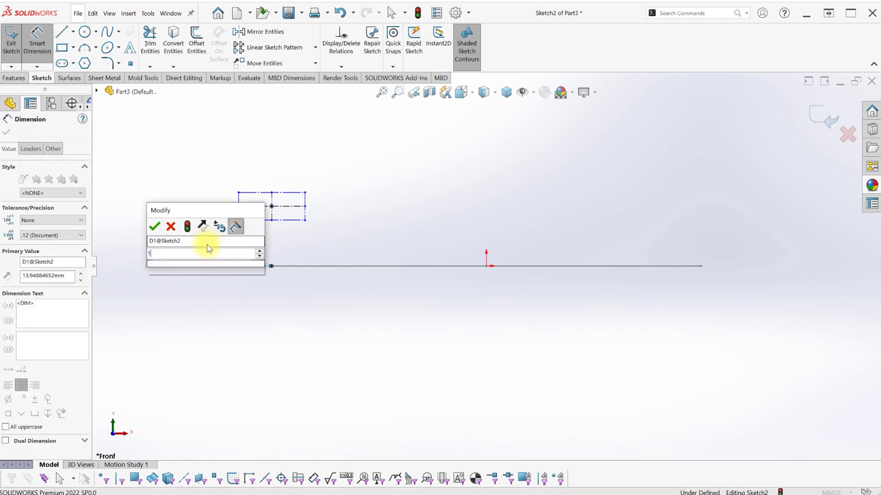
text(15)
key(Return)
Set the height of the construction rectangle to 6 mm
scroll(272, 243, down, 6)
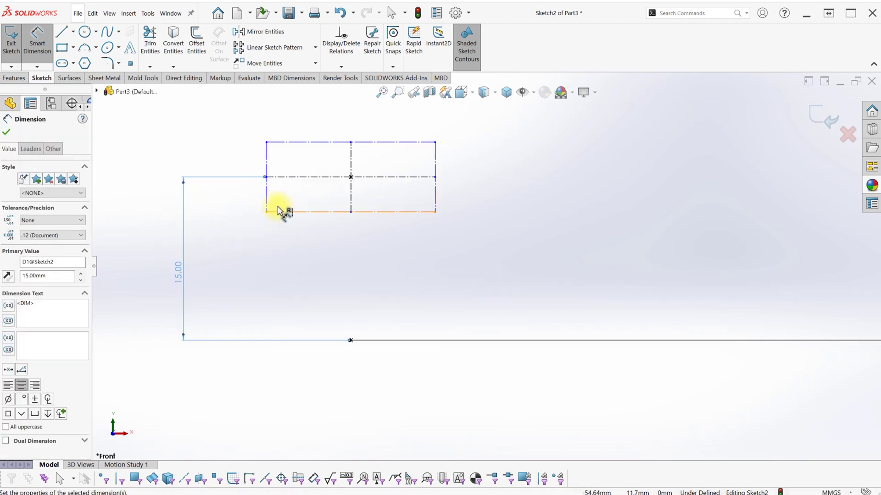
key(s)
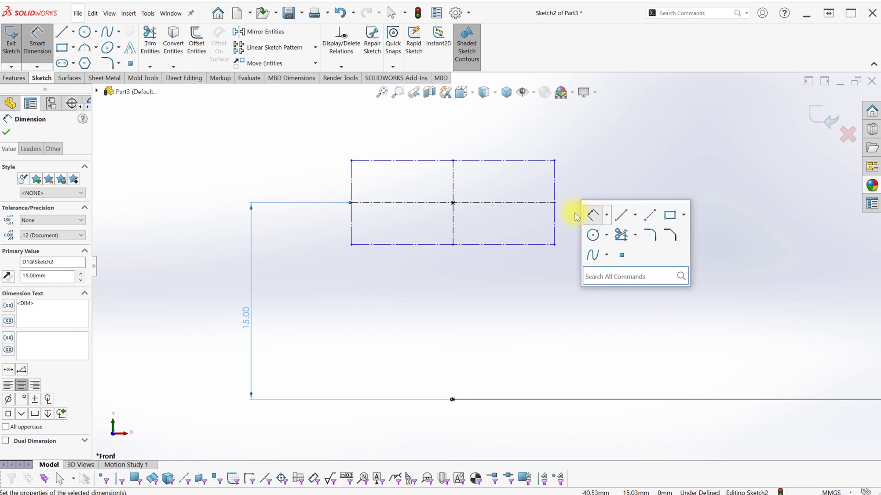
click(593, 216)
click(555, 221)
key(s)
click(595, 229)
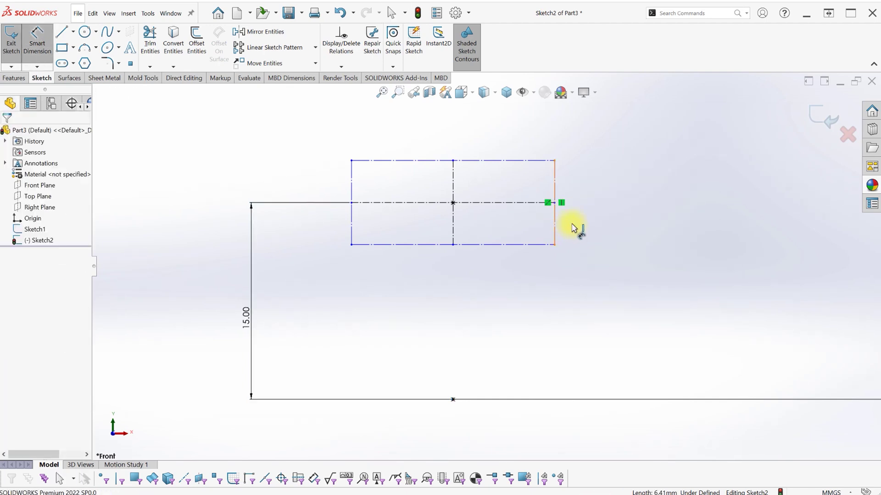
click(585, 220)
text(6)
key(Return)
Set the width of the construction rectangle to 8 mm
click(505, 245)
click(502, 268)
text(8)
key(Return)
key(Escape)
Draw a circle centred on each upper corner of the construction rectangle, the right one about 1.7 mm in radius
key(s)
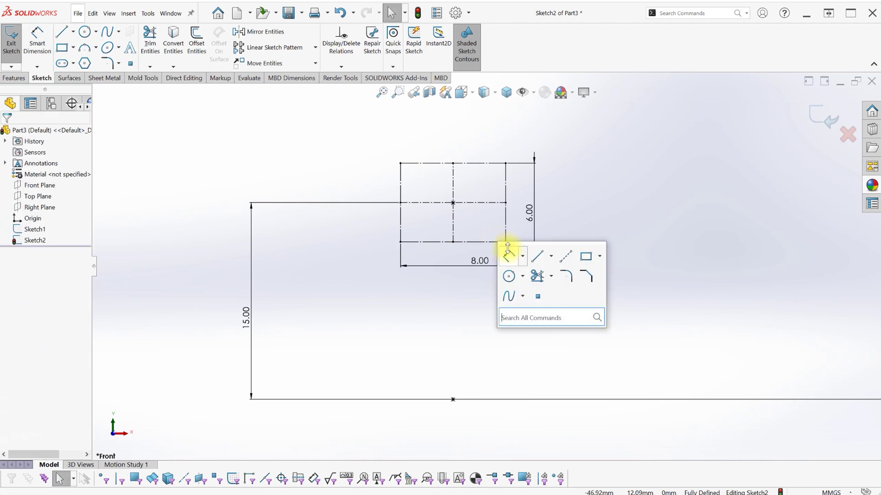
click(509, 276)
drag(505, 163, 527, 163)
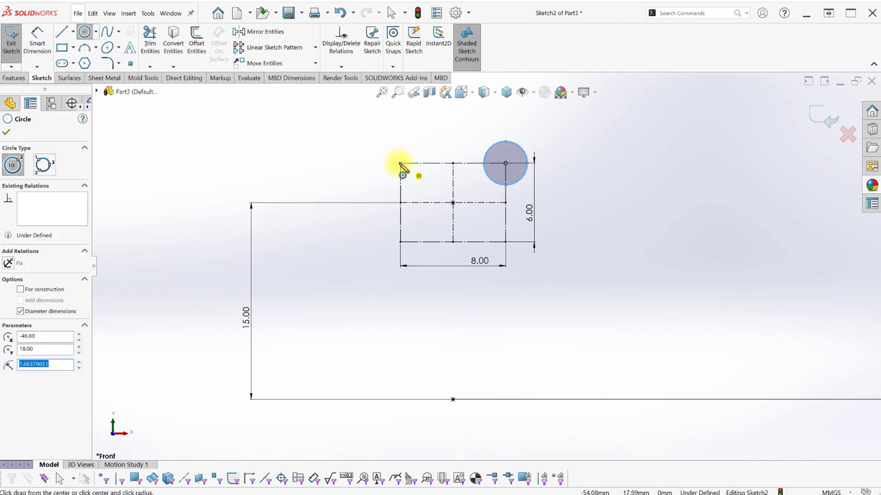
drag(400, 163, 414, 169)
key(Return)
key(Escape)
Make the two corner circles equal and set their diameter to 3 mm
click(413, 174)
ctrl+click(496, 183)
click(558, 139)
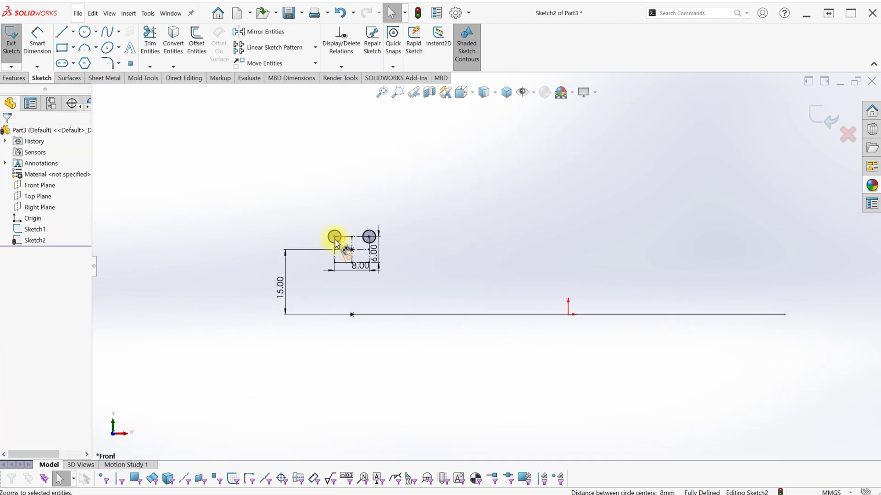
Draw a solid line along the rectangle's upper edge between the facing sides of the two circles
key(s)
key(l)
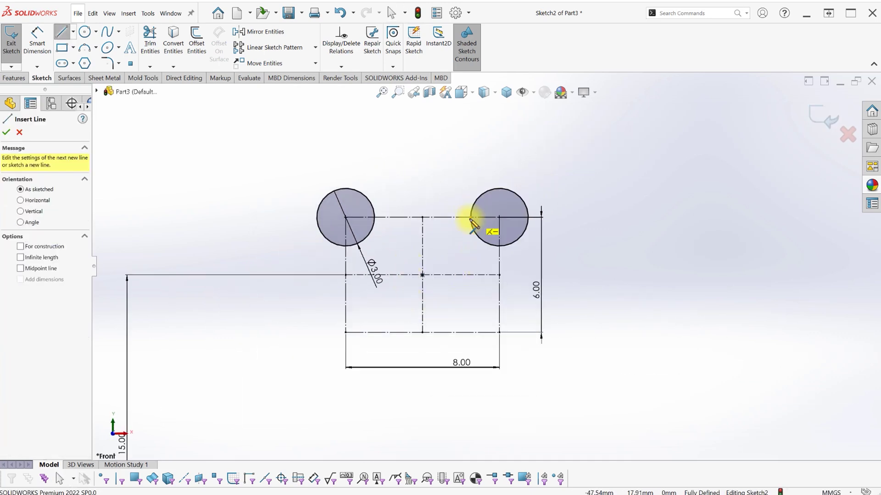
click(470, 217)
click(374, 217)
key(Escape)
Draw solid lines from the left circle down the left side, along the lower edge and up to the right circle
key(s)
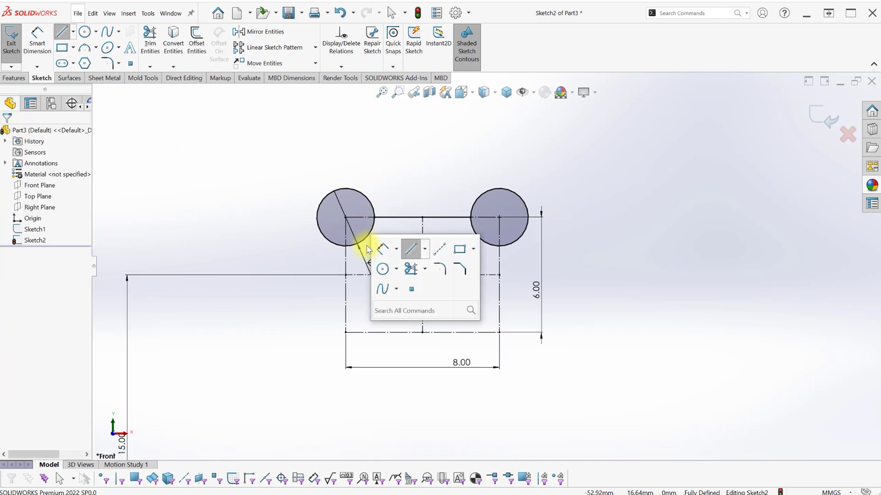
key(l)
click(346, 217)
click(346, 332)
click(499, 332)
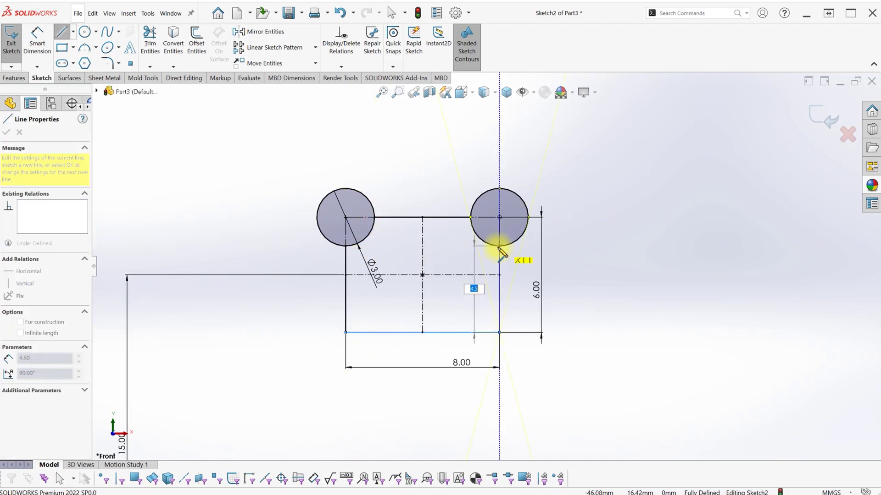
click(500, 247)
key(Escape)
Trim away the parts of both circles that lie inside the rectangle
key(s)
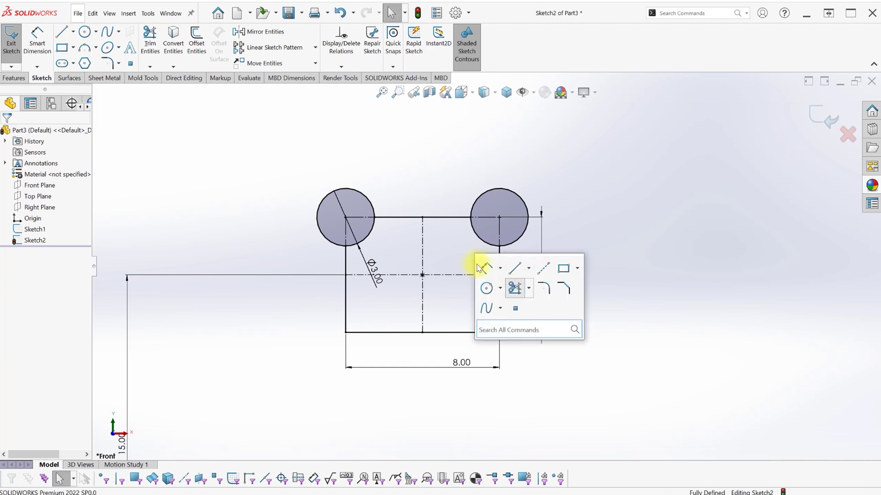
click(515, 288)
click(483, 241)
click(370, 237)
key(Escape)
Fillet the two lower corners of the profile with a 1.25 mm radius
key(s)
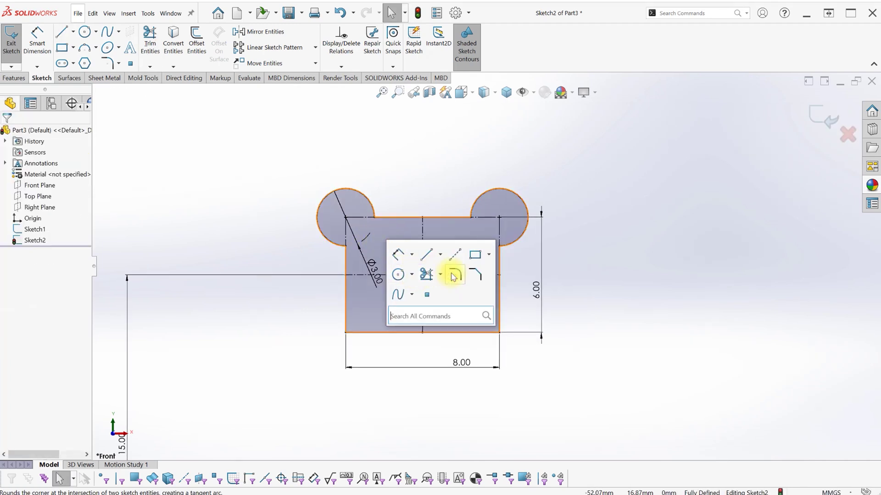
click(451, 277)
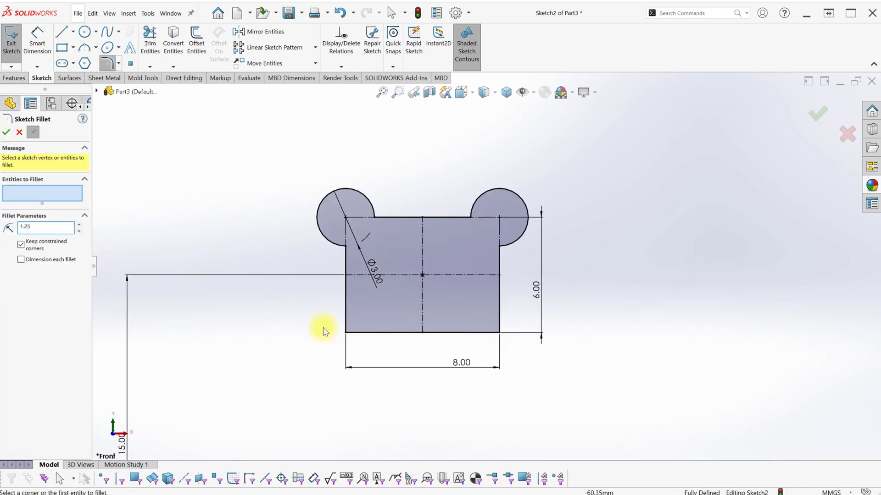
click(347, 334)
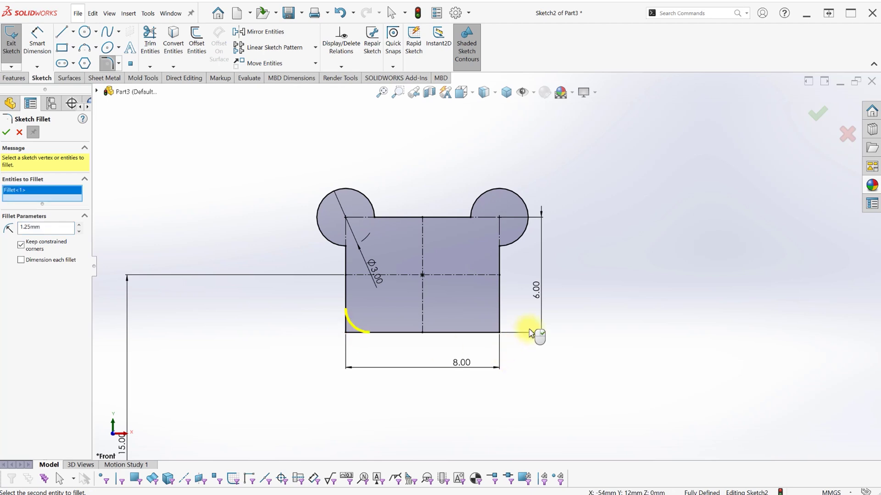
click(499, 333)
right_click(499, 336)
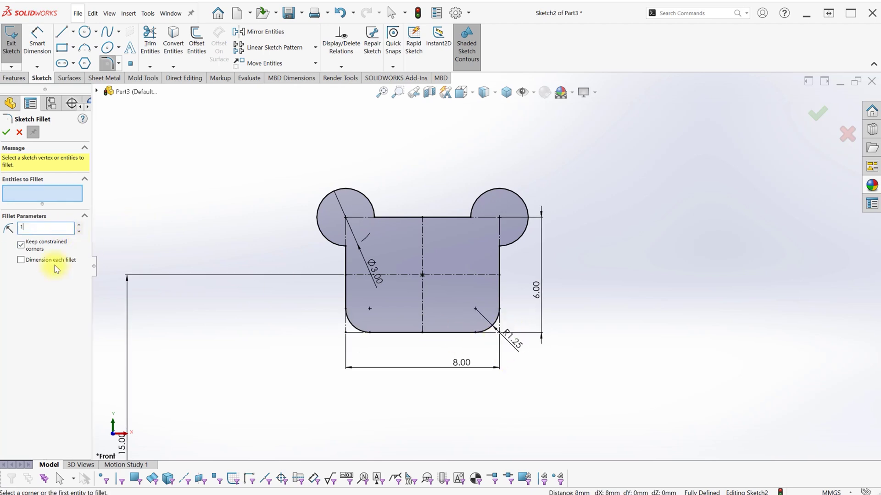
Fillet the four junctions between the circular lobes and the straight edges with a 1 mm radius
click(345, 248)
key(Return)
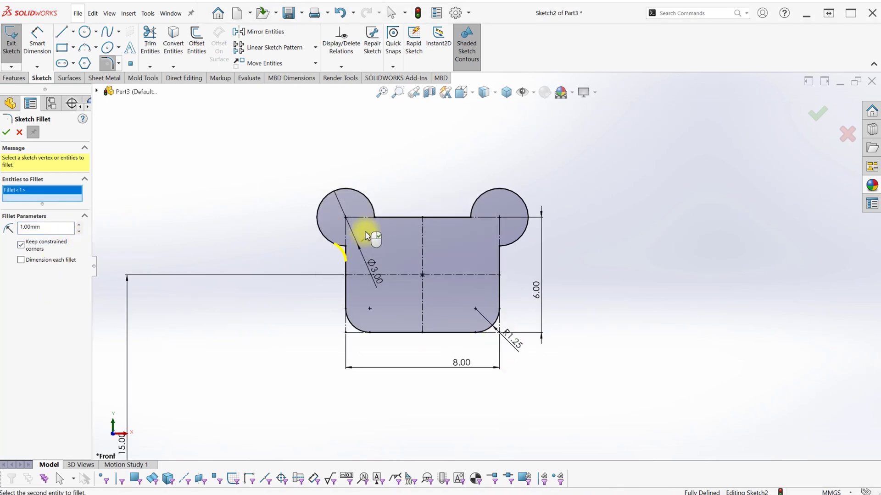
click(373, 220)
key(Return)
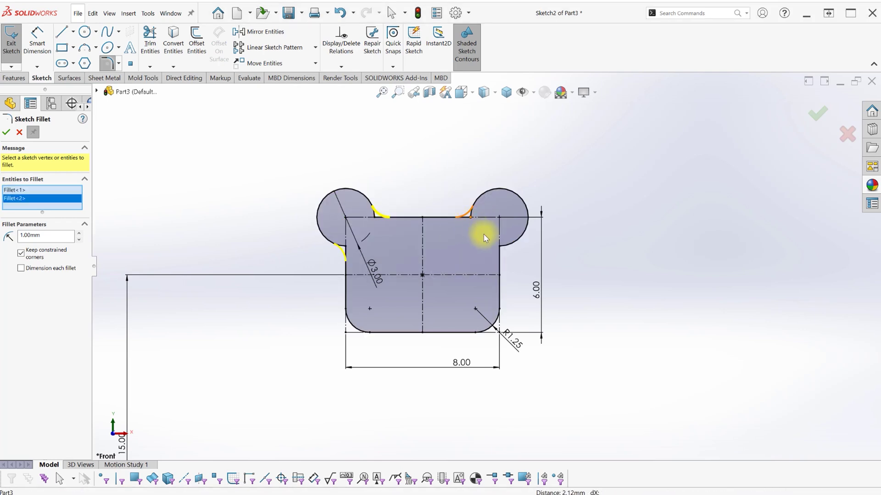
click(501, 246)
key(Return)
click(818, 114)
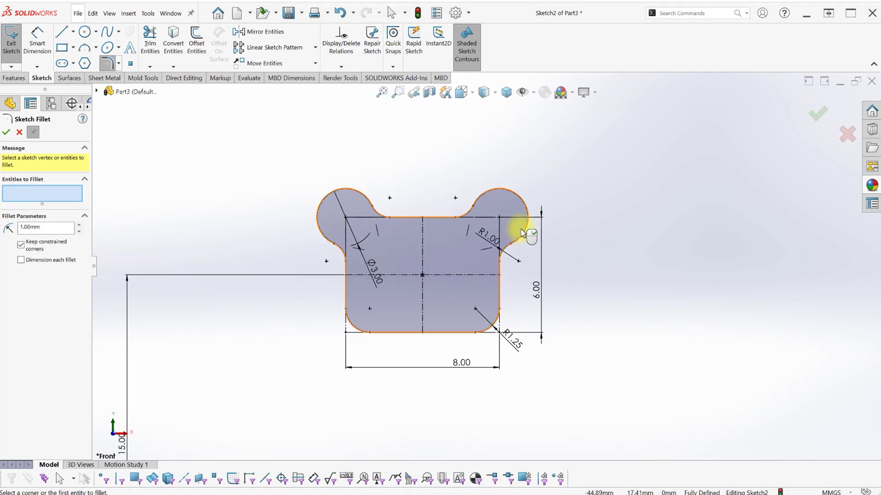
key(Escape)
Circular-pattern the whole profile around the arc's left end point with 4 equally spaced instances over 360 degrees
scroll(456, 268, up, 3)
mouse_move(491, 359)
ctrl+middle_down()
mouse_move(487, 324)
mouse_move(415, 292)
ctrl+middle_up()
drag(404, 201, 499, 281)
click(315, 48)
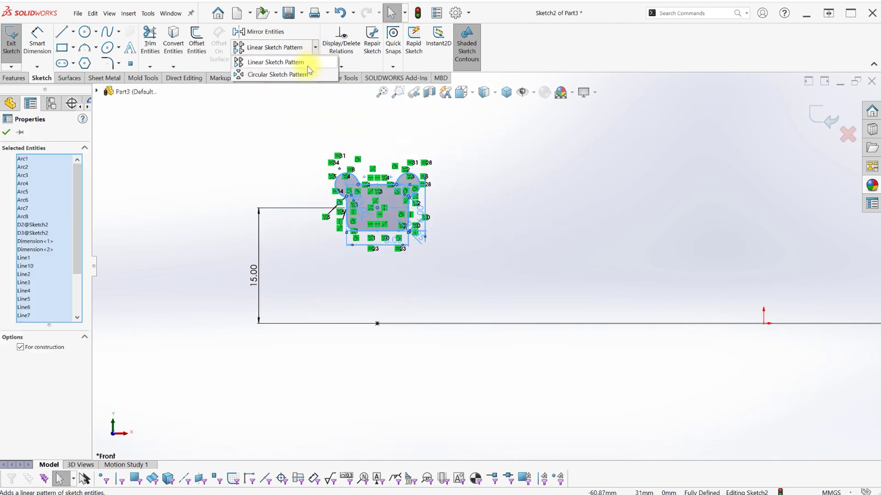
click(275, 73)
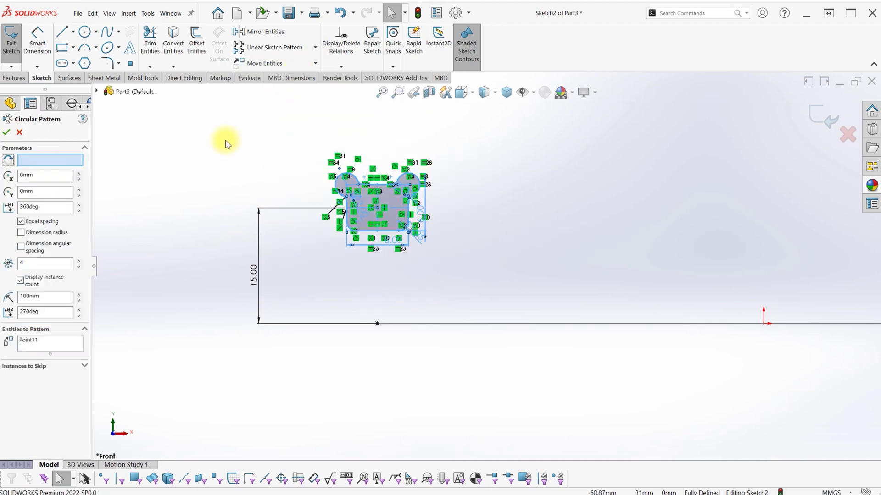
click(52, 167)
click(377, 323)
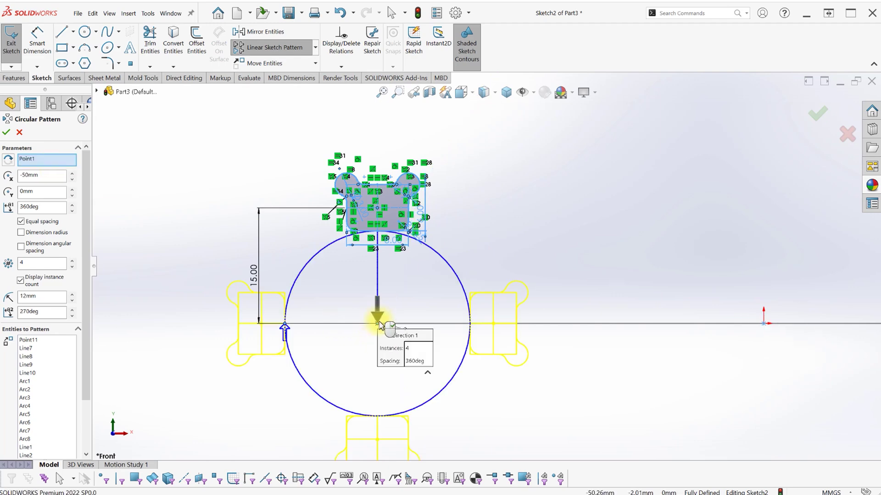
scroll(393, 249, up, 3)
click(808, 119)
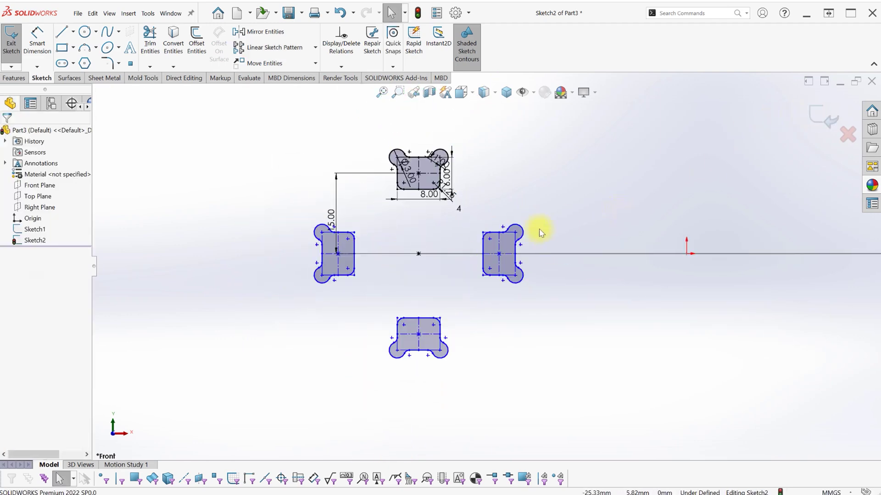
Constrain the centre point of the patterned profile nearest the origin and exit the sketch
click(499, 254)
click(520, 219)
click(713, 118)
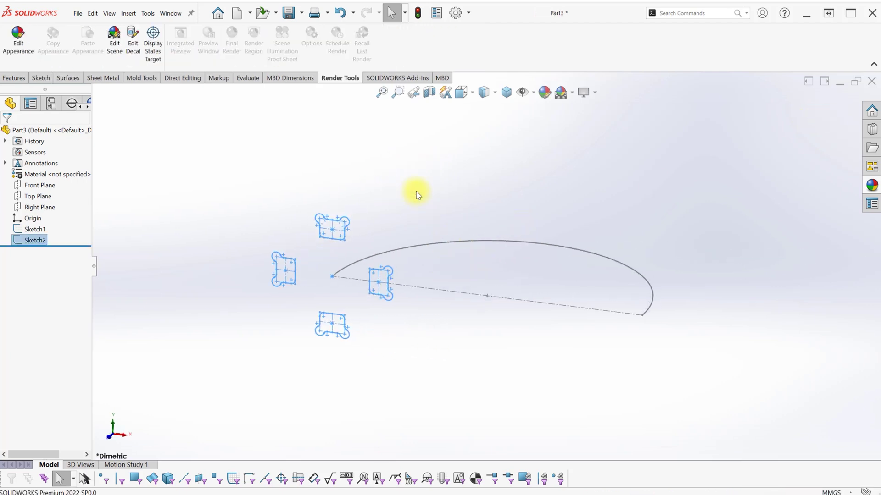
Set up a Swept Boss/Base with the four-profile sketch as profile and the semicircular arc as path
click(13, 79)
click(88, 30)
click(446, 243)
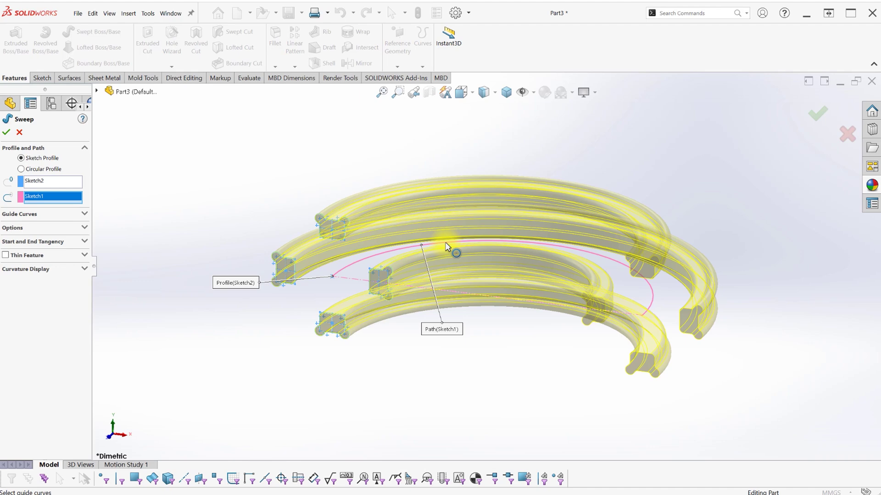
Specify a profile twist of 405 degrees with tangent faces merged and complete the sweep
click(84, 228)
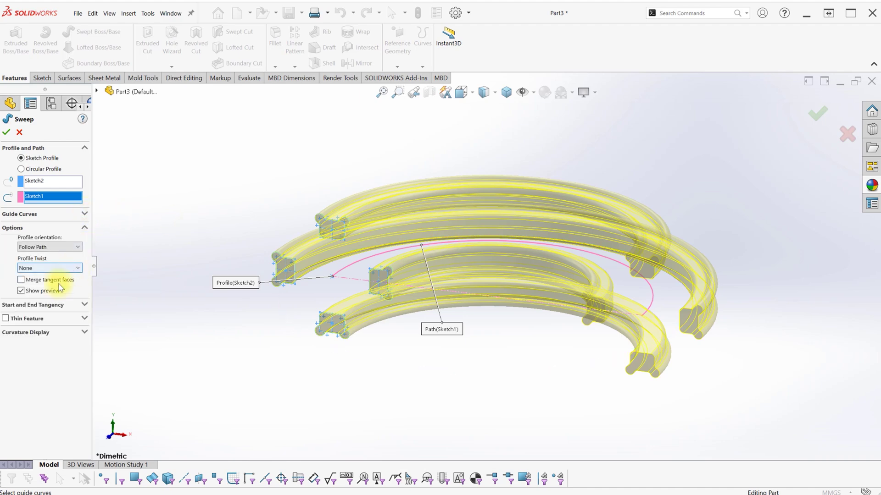
click(68, 269)
click(46, 296)
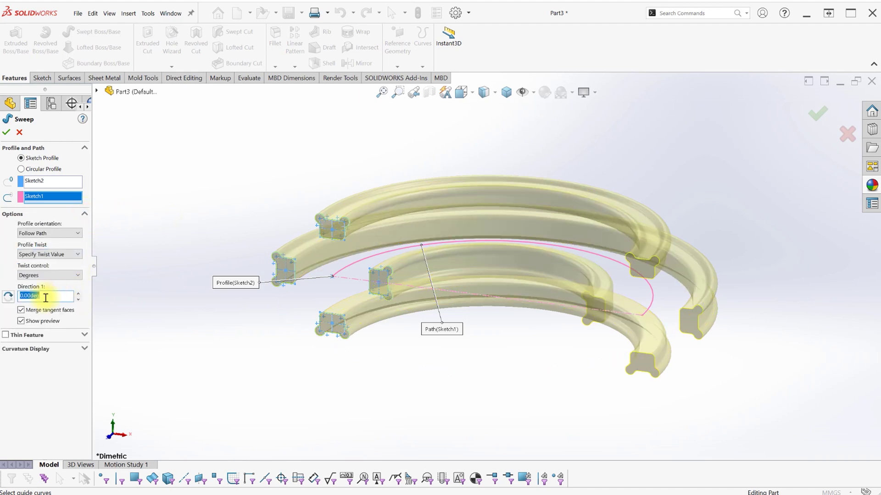
text(405)
key(Return)
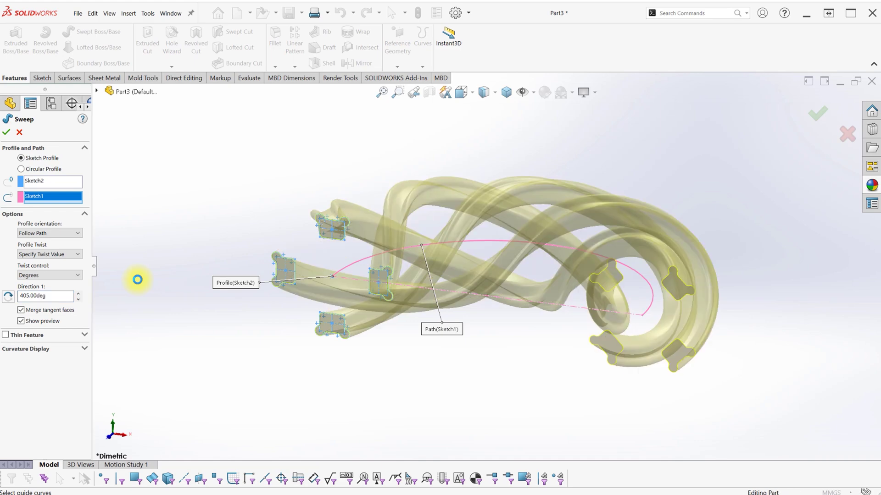
click(506, 92)
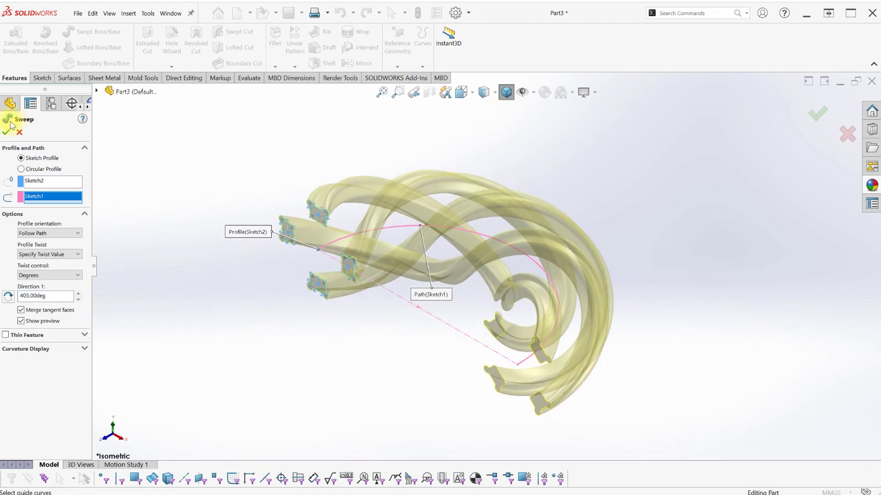
right_click(239, 172)
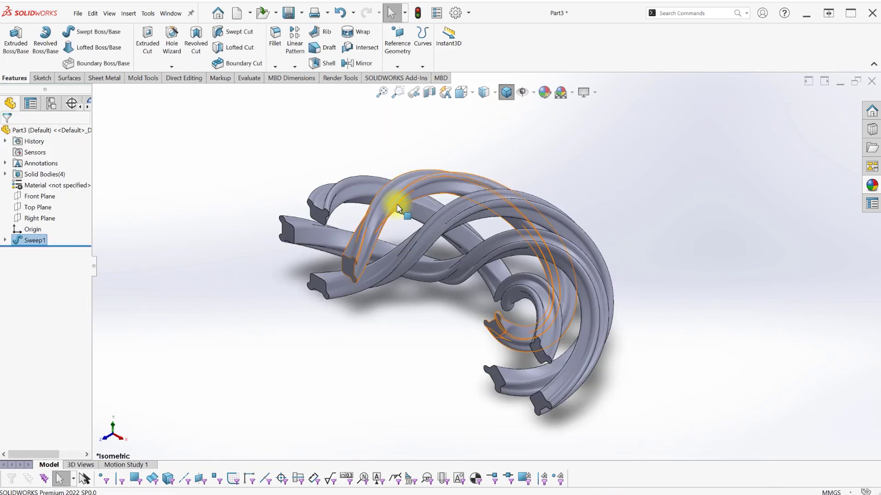
Set up a Move/Copy Body with one copy of all four swept bodies, using the origin as rotation reference
key(s)
click(664, 186)
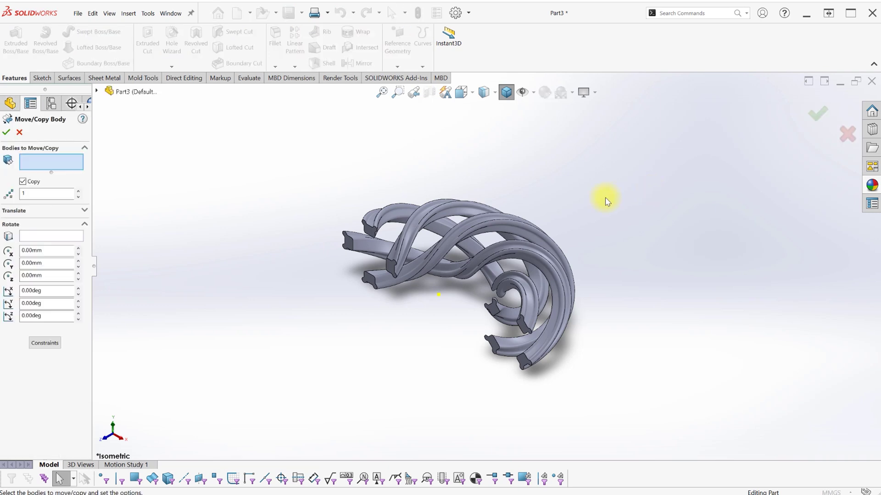
drag(648, 355, 649, 356)
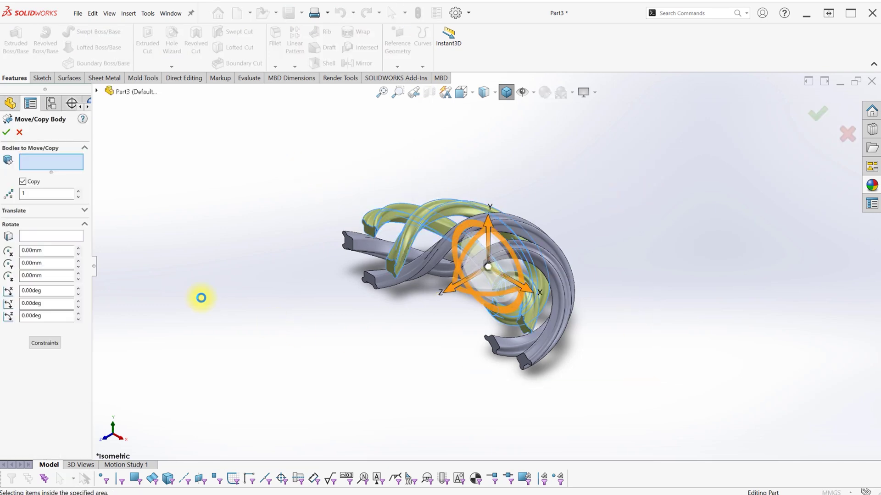
click(31, 262)
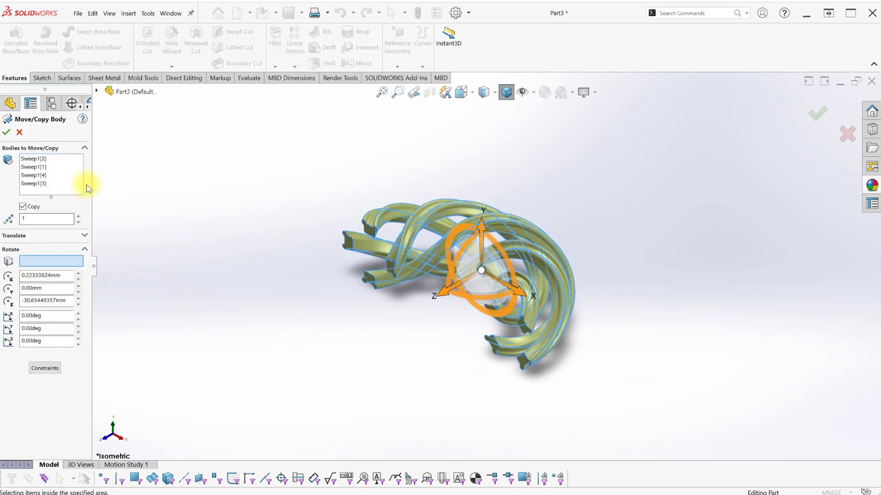
click(131, 191)
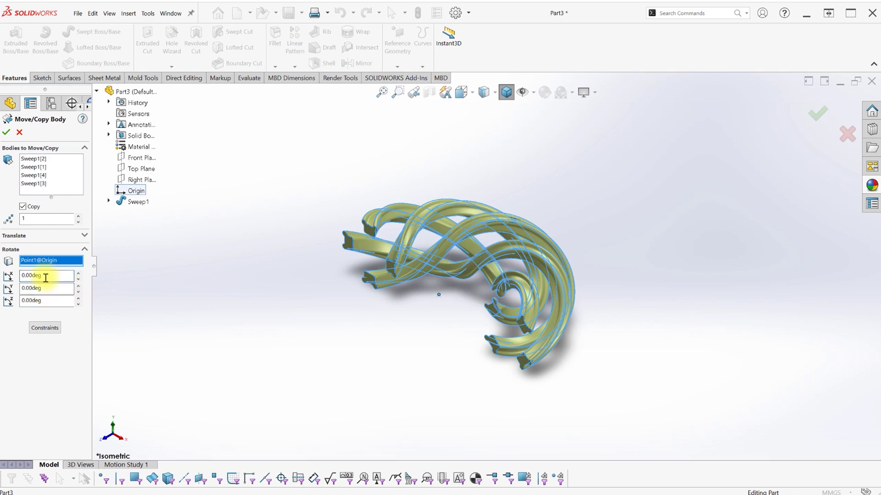
Rotate the copied bodies 180 degrees about the X axis and complete the body copy
text(180)
key(Return)
middle_drag(315, 295, 490, 255)
click(817, 114)
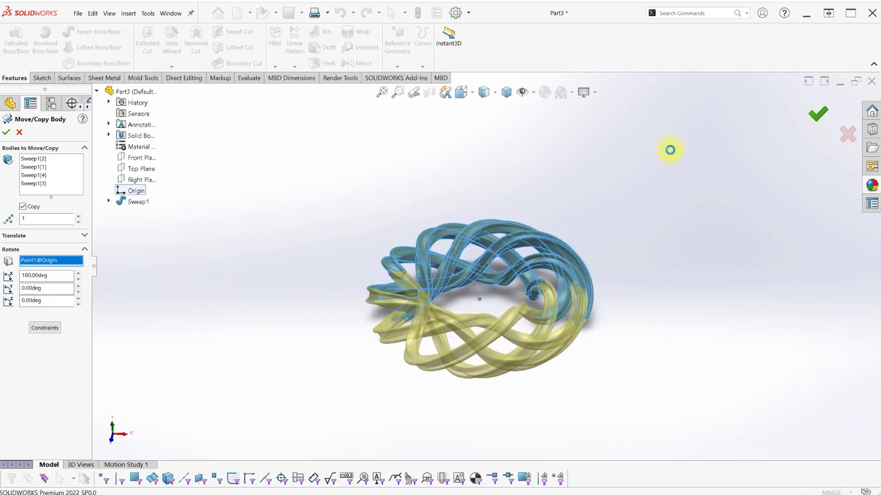
Turn off the shadow display under the completed ring
click(597, 92)
click(596, 119)
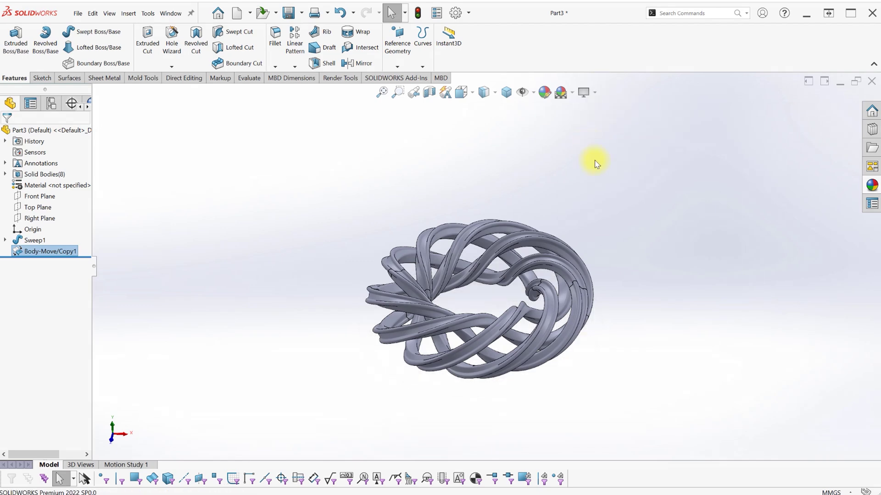
mouse_move(477, 281)
middle_down()
mouse_move(444, 241)
mouse_move(447, 337)
middle_up()
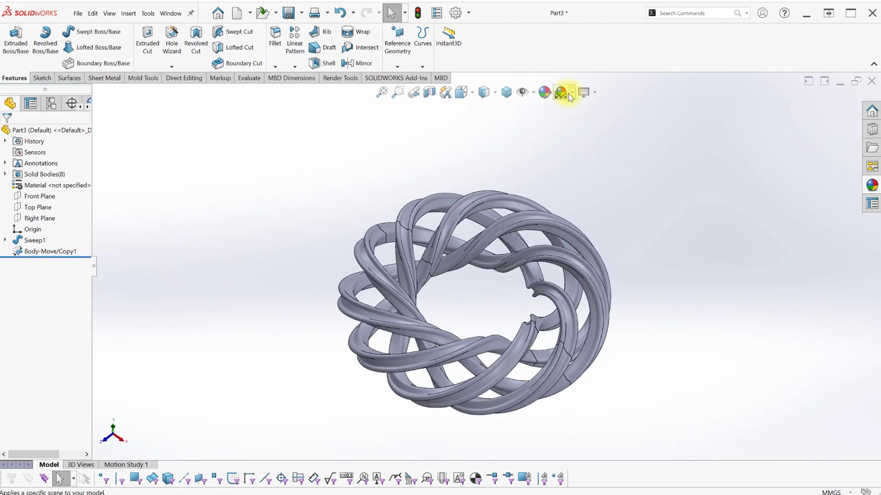
Apply a plain white background scene to the ring model
click(572, 93)
click(570, 131)
click(506, 96)
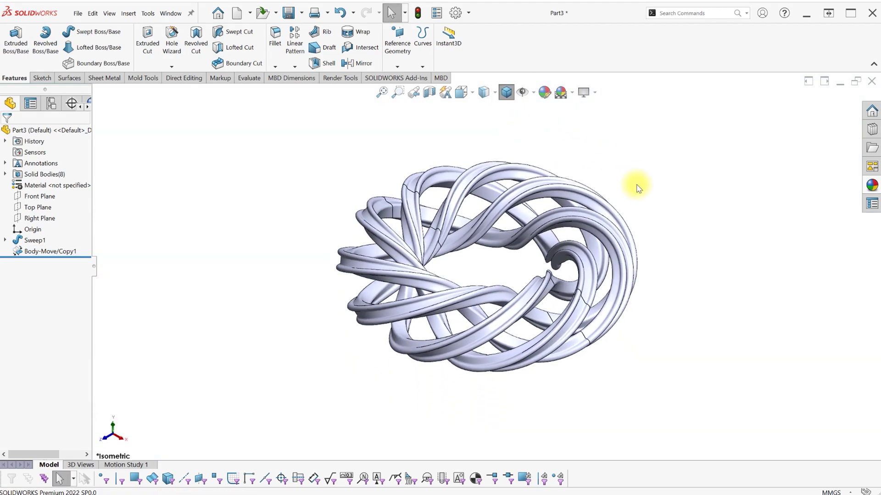
Combine all eight swept and copied ring bodies into one solid with the Add operation
key(s)
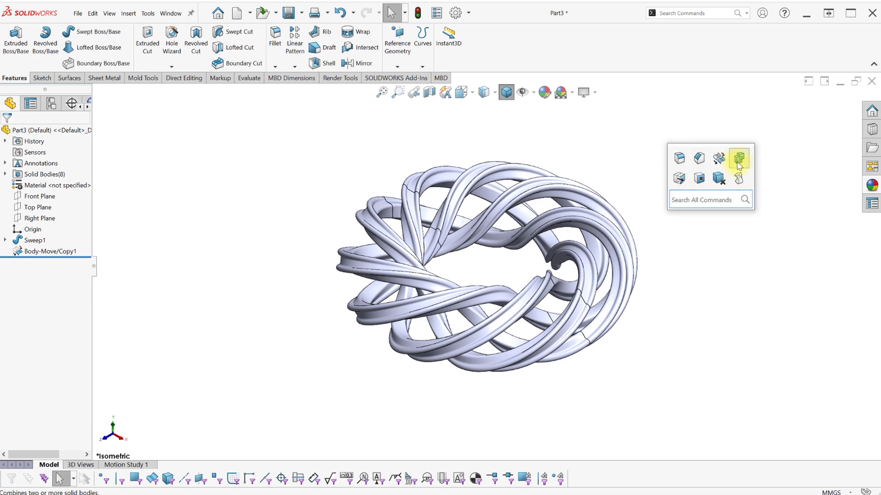
click(719, 160)
drag(701, 123, 281, 391)
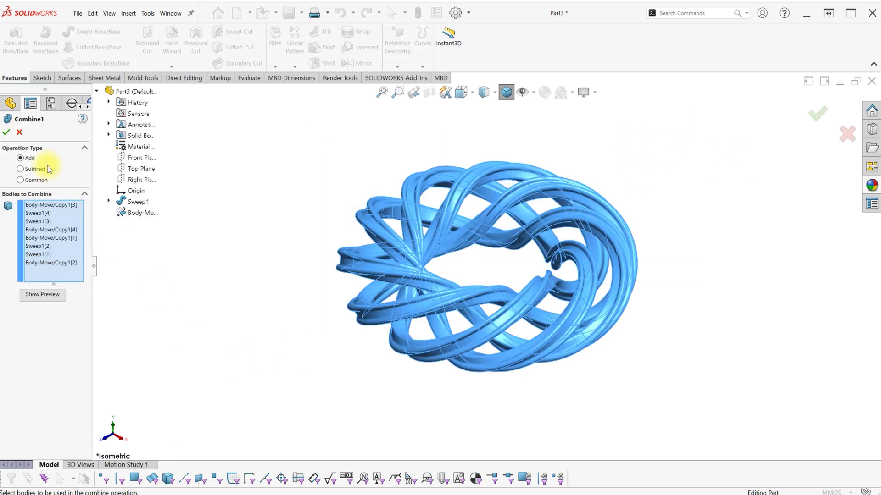
right_click(338, 201)
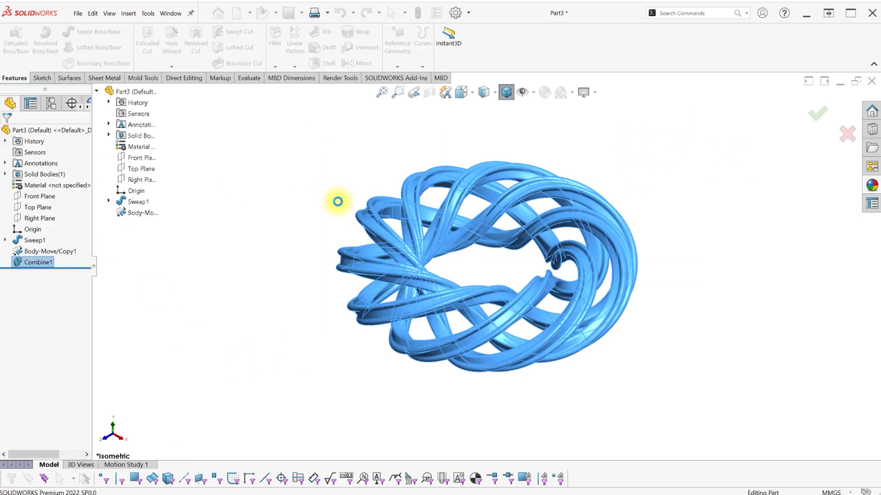
middle_drag(300, 191, 501, 319)
click(595, 93)
click(595, 120)
mouse_move(528, 207)
middle_down()
mouse_move(481, 261)
mouse_move(465, 307)
mouse_move(452, 255)
middle_up()
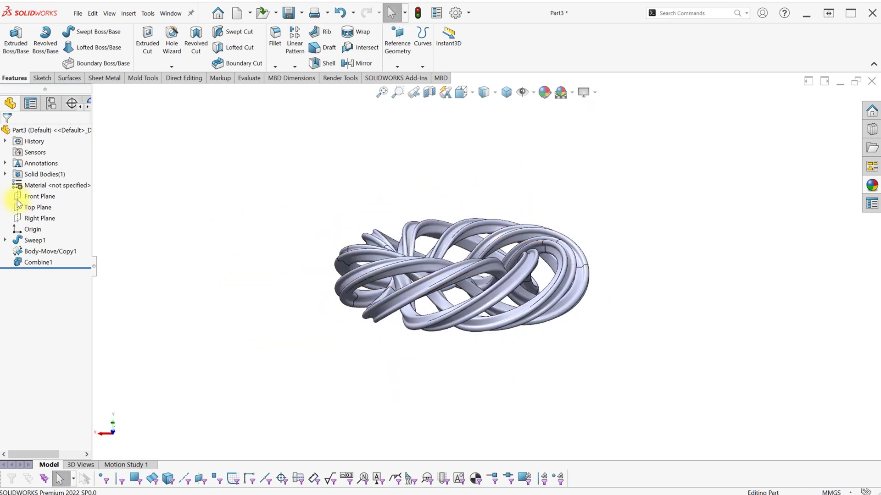
Open a sketch on the Front Plane and show the semicircular path sketch of the first sweep
click(21, 197)
click(28, 188)
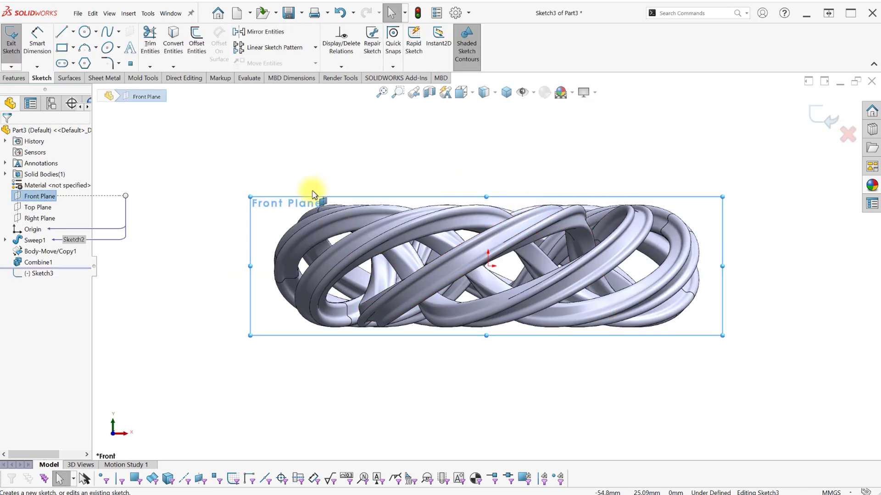
click(177, 177)
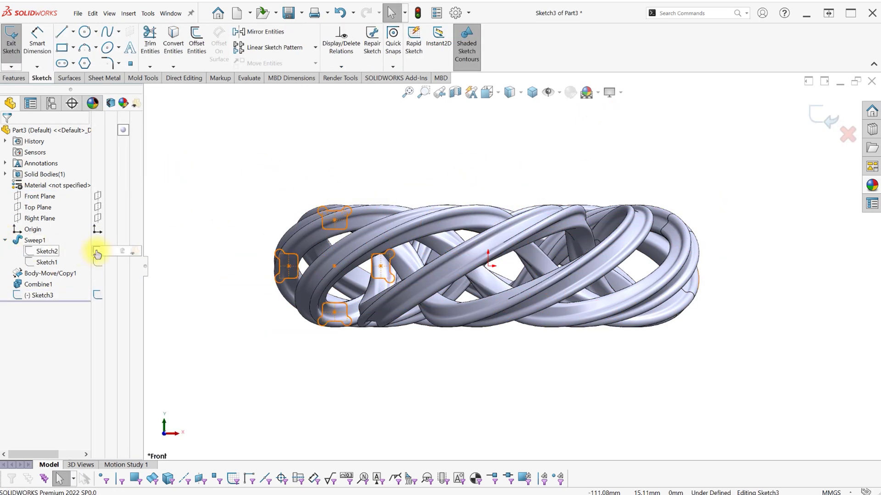
Sketch a slanted line beside the ring and attach its midpoint to the end of the semicircular path with a Pierce relation
key(s)
click(646, 173)
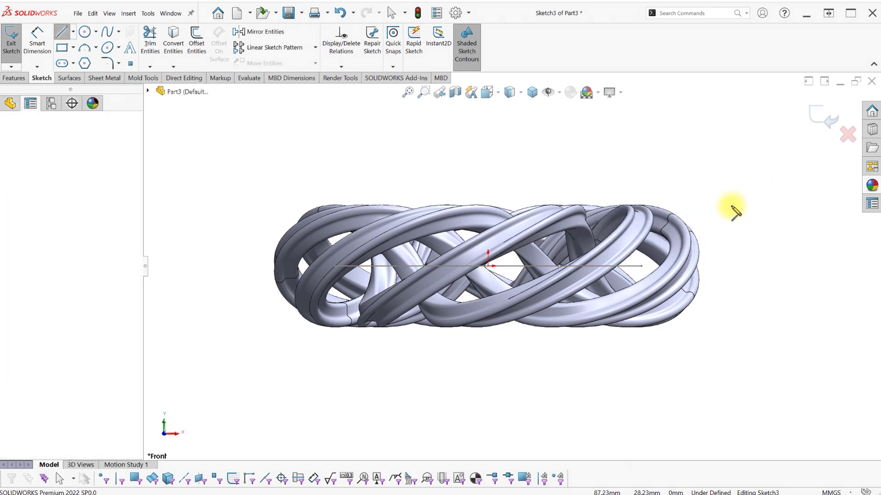
click(757, 179)
click(722, 240)
key(Escape)
click(740, 210)
ctrl+click(641, 266)
click(680, 232)
Dimension the slanted line at 45 degrees to the horizontal
key(s)
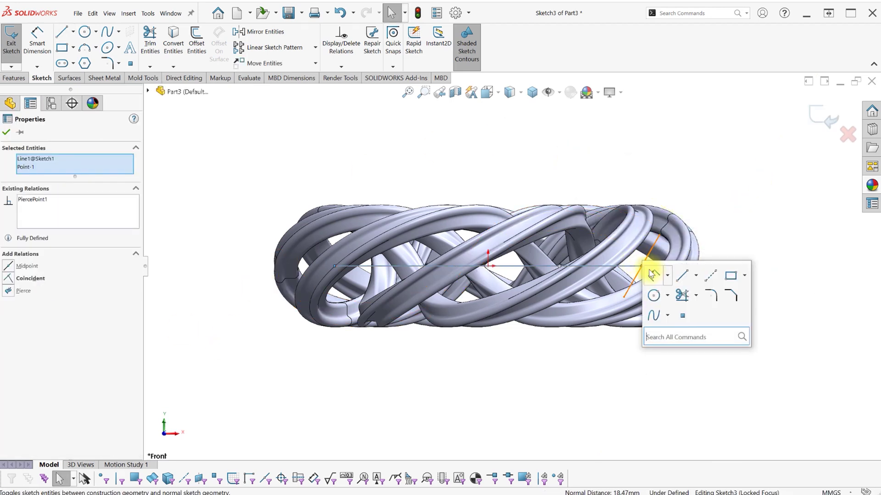
click(653, 274)
click(650, 256)
click(660, 237)
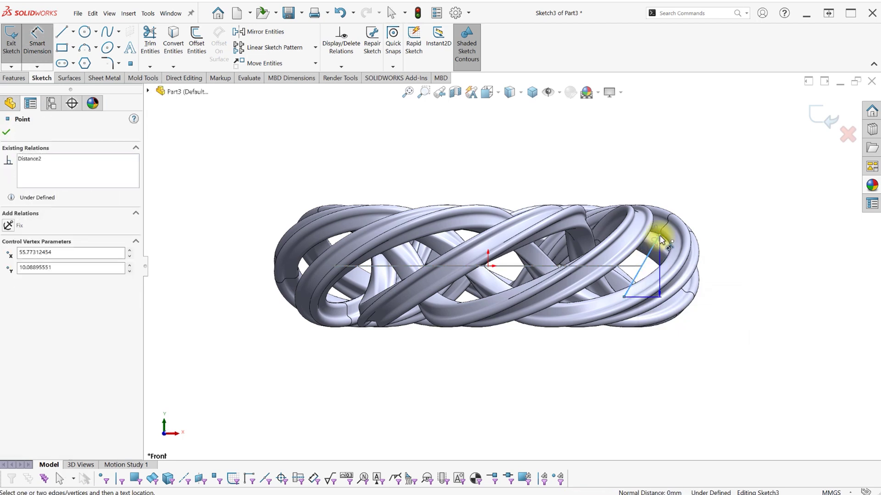
click(709, 206)
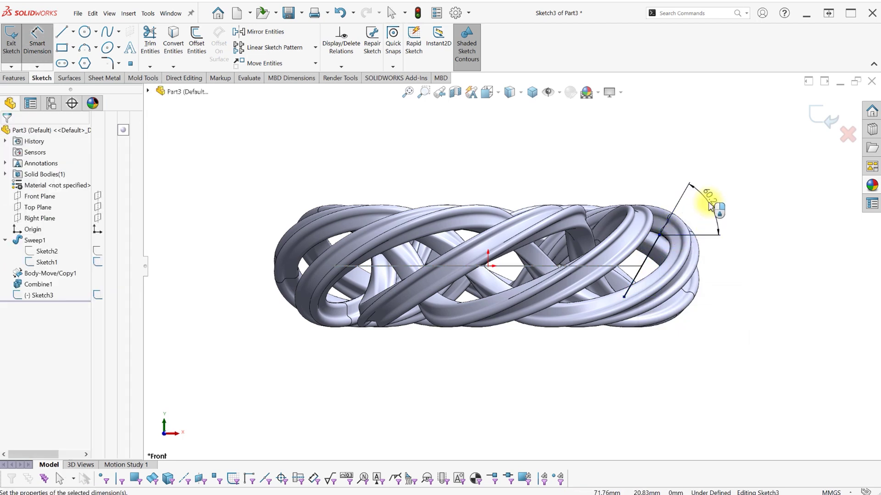
click(660, 182)
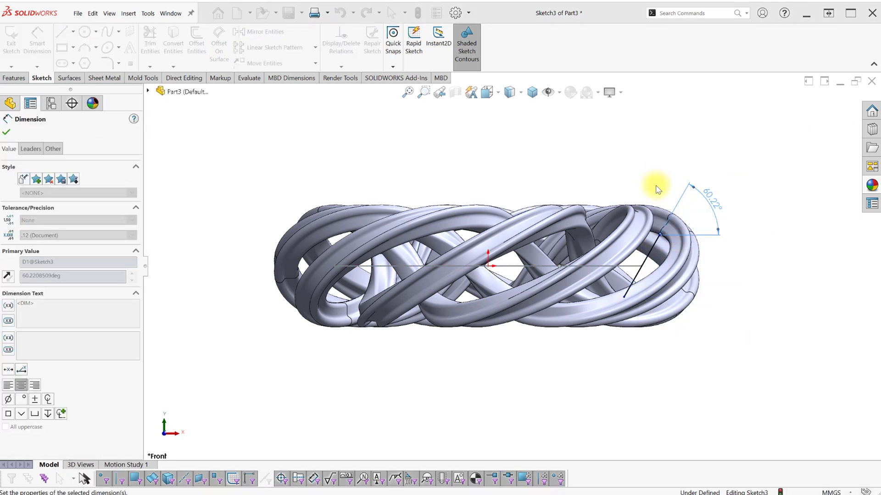
Set the slanted line's length to 30 mm and exit the sketch
click(633, 236)
click(629, 259)
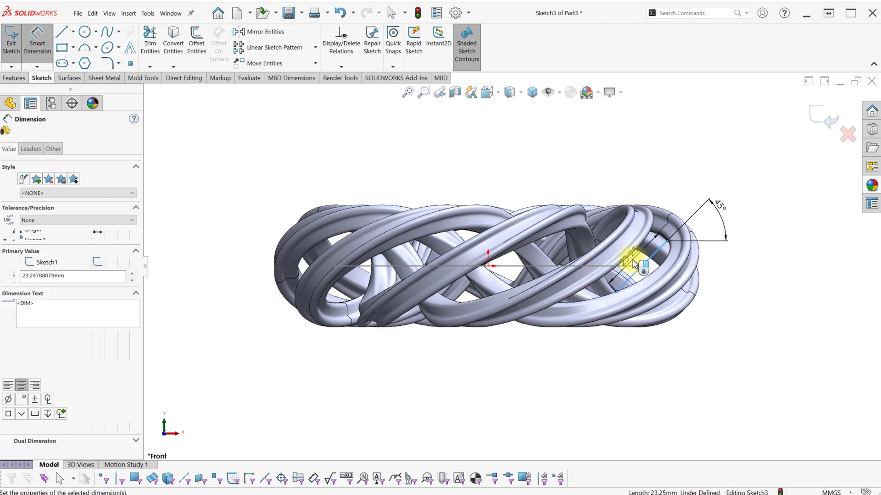
text(30)
key(Return)
click(639, 164)
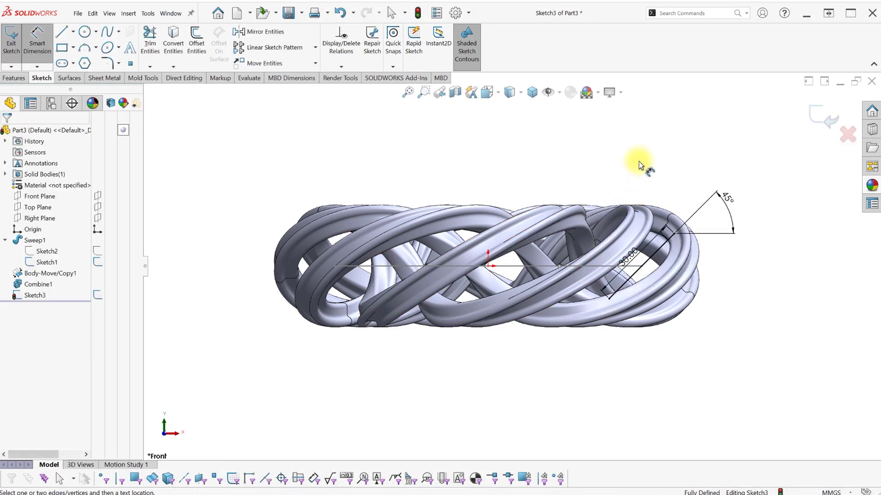
key(Escape)
key(ctrl+7)
click(821, 117)
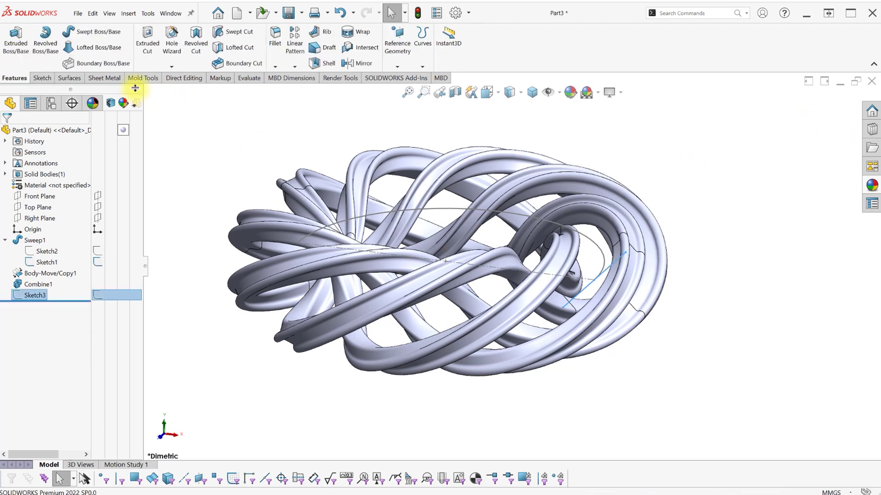
Sweep a circular profile of 2 mm diameter along the slanted line to form a connecting rod
click(76, 31)
click(50, 168)
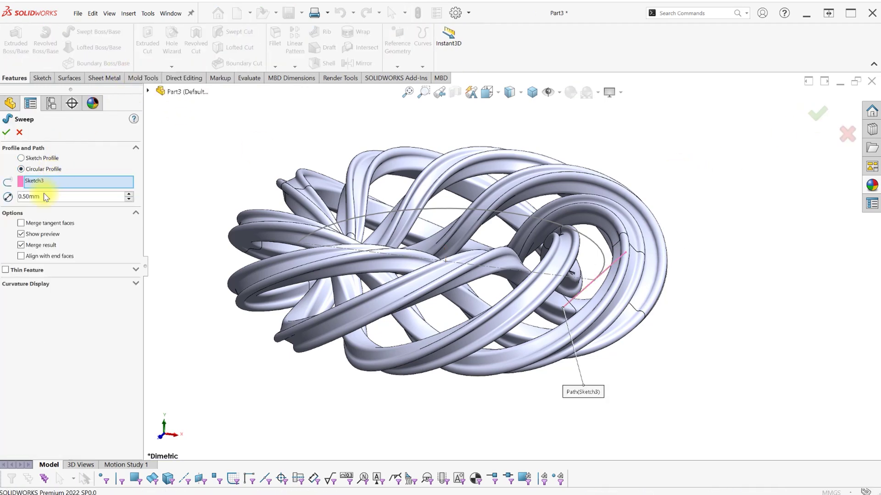
text(2)
key(Return)
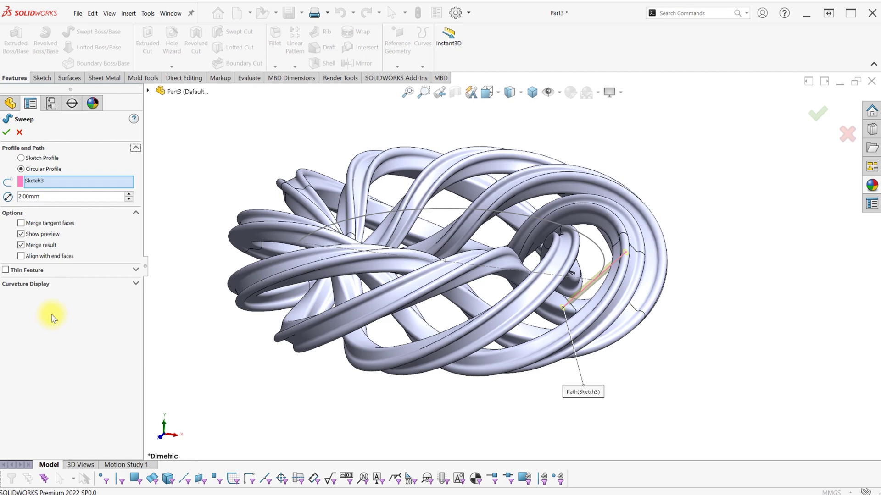
key(Return)
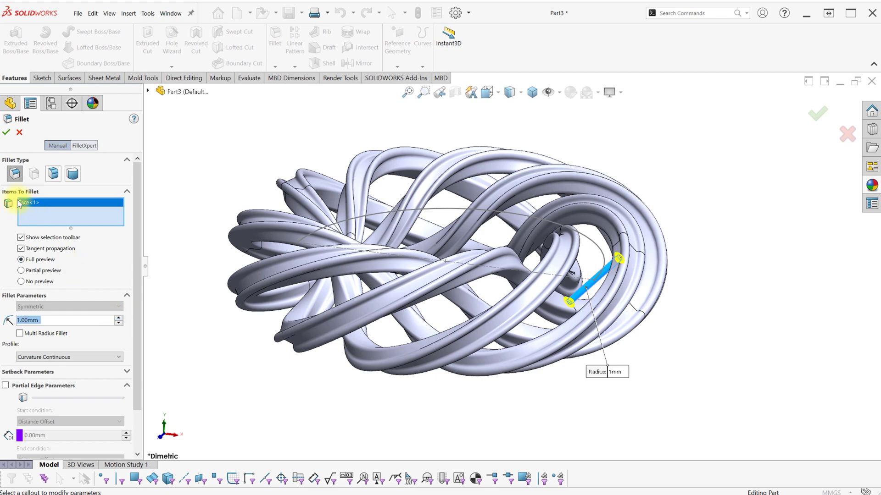
Fillet the rod's face with a 1 mm curvature-continuous radius and hide the semicircular path sketch
key(Return)
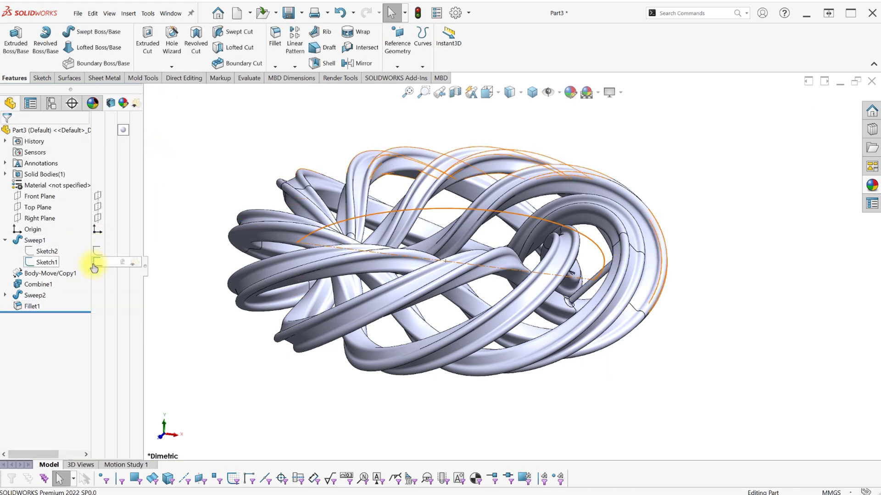
scroll(610, 252, down, 8)
middle_drag(576, 258, 711, 277)
key(ctrl+7)
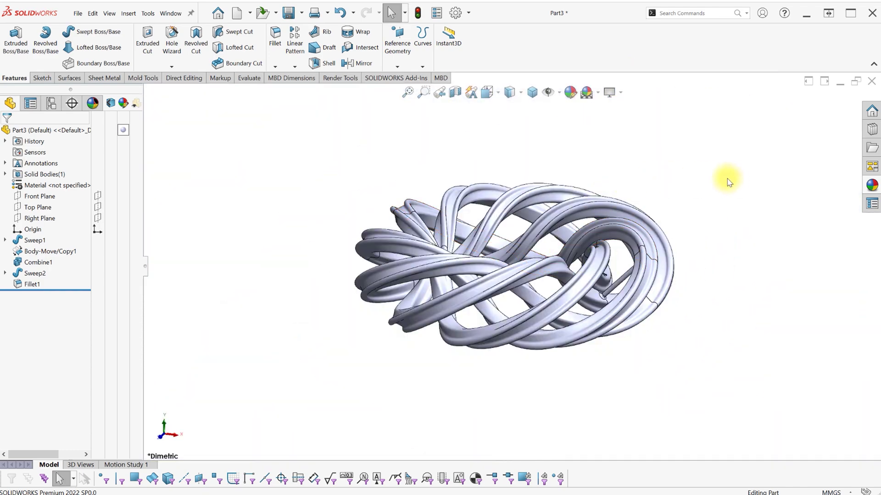
Create a reference axis at the intersection of the Front and Right planes and extend its displayed length above the ring
click(40, 197)
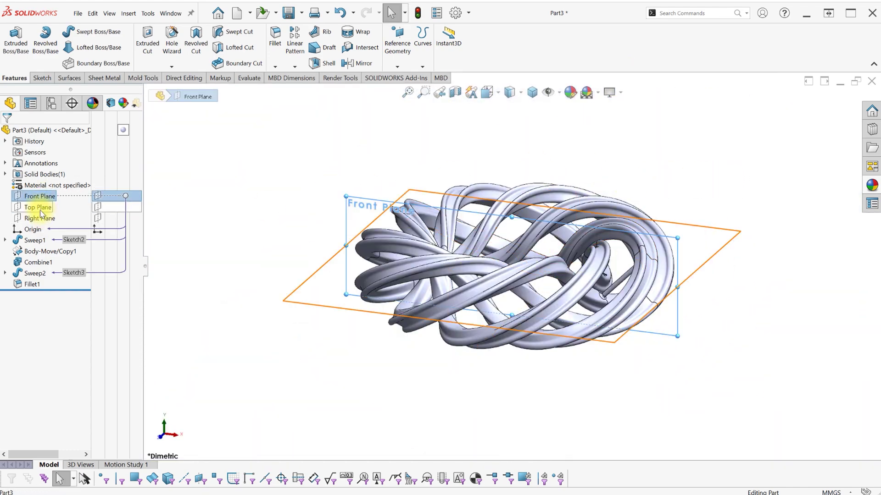
ctrl+click(41, 219)
click(406, 66)
click(400, 88)
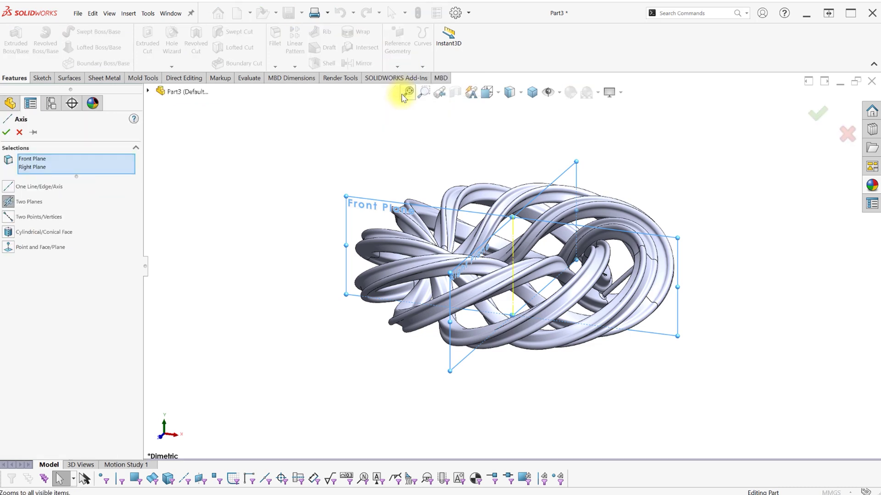
click(815, 112)
drag(514, 216, 513, 125)
click(656, 144)
Set up a circular pattern about the new axis with 99 instances spaced at 360*2/99 degrees
click(295, 66)
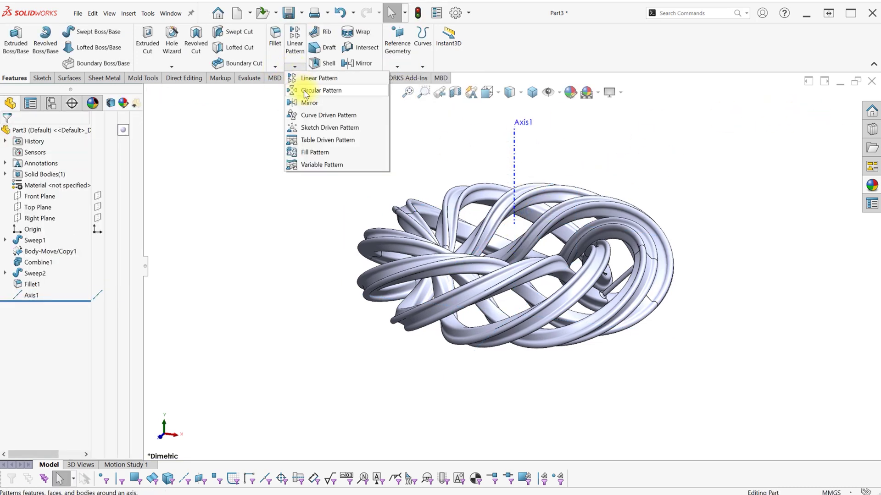
click(305, 89)
click(96, 164)
click(514, 147)
text(99)
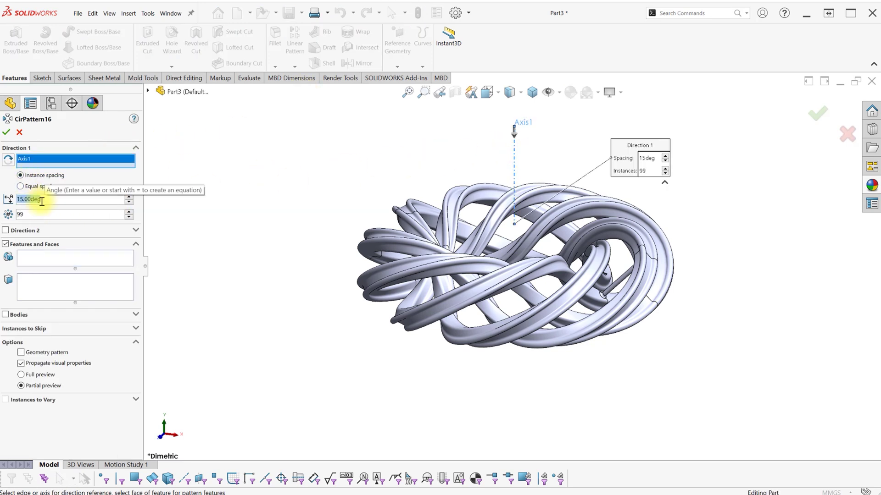
text(360*2/99)
key(Return)
Choose the swept rod and its fillet as the features of the circular pattern
click(76, 258)
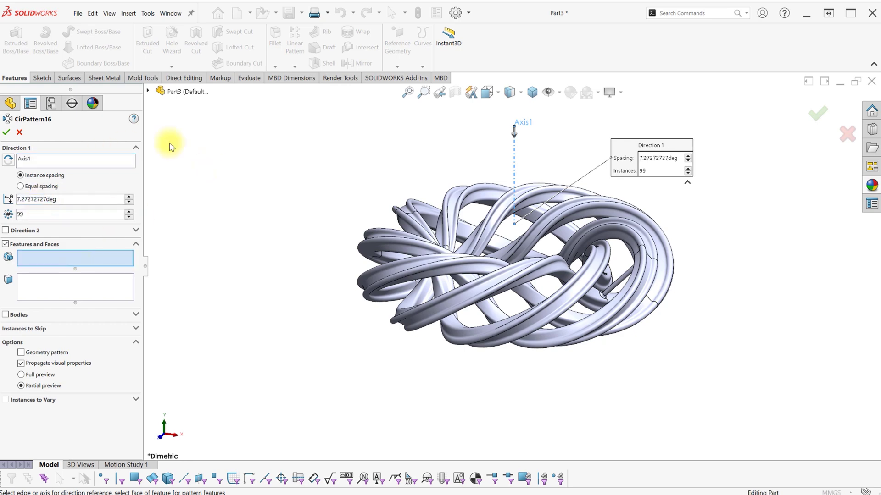
click(148, 91)
click(190, 234)
click(185, 246)
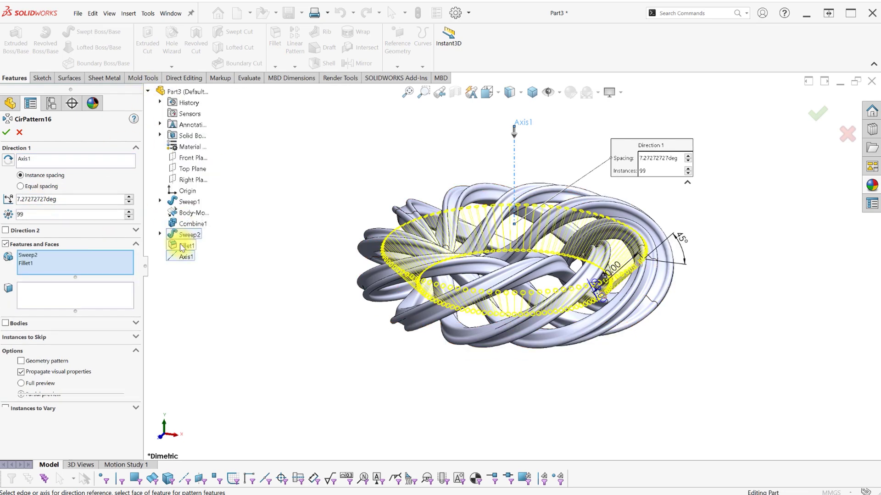
click(148, 91)
Vary the pattern instances by incrementing the rod sketch's 45-degree dimension by 16.36363636 degrees
click(5, 409)
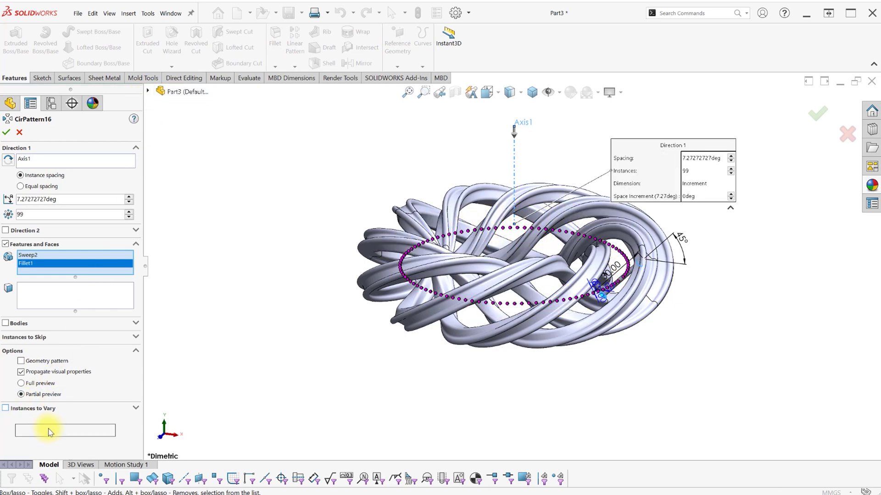
click(683, 248)
scroll(131, 388, down, 3)
click(108, 397)
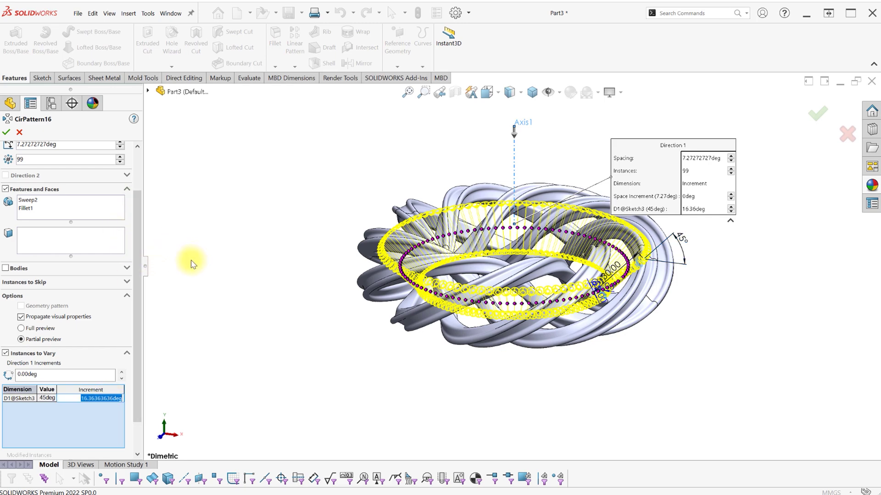
Reverse the pattern direction, use the full preview, and complete the circular pattern of rods
scroll(134, 304, up, 2)
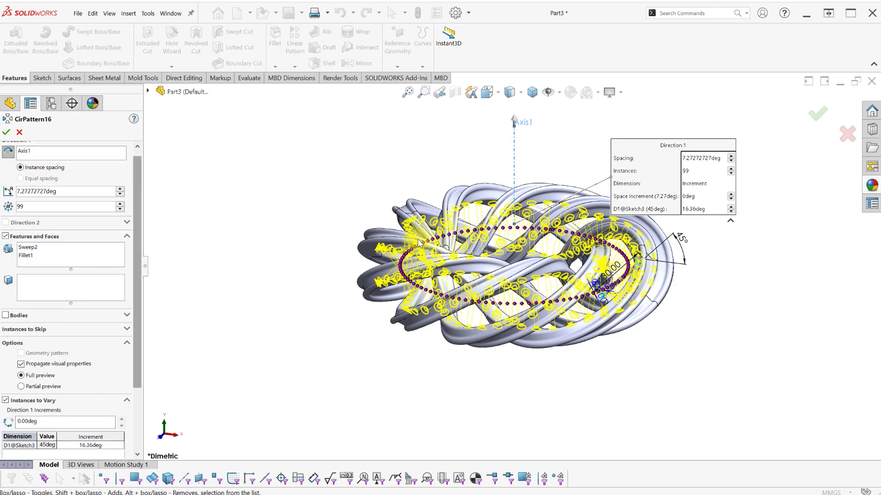
scroll(404, 261, up, 2)
scroll(436, 241, down, 2)
middle_drag(557, 236, 601, 279)
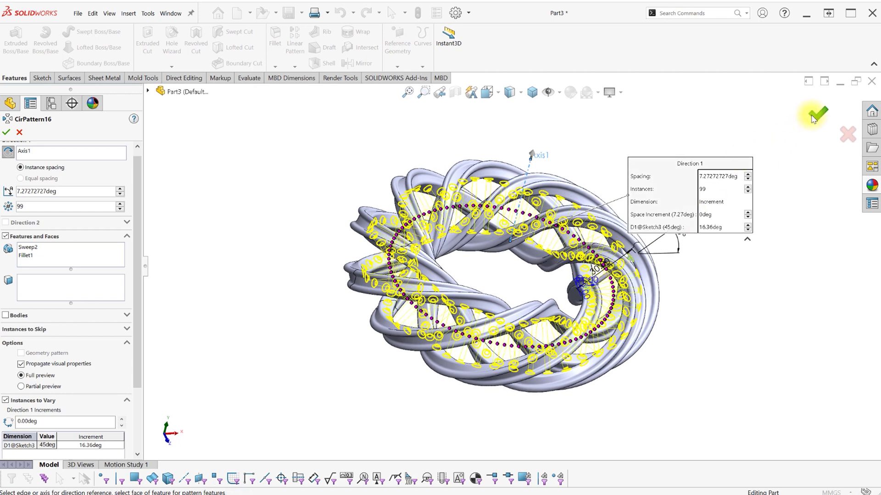
click(813, 118)
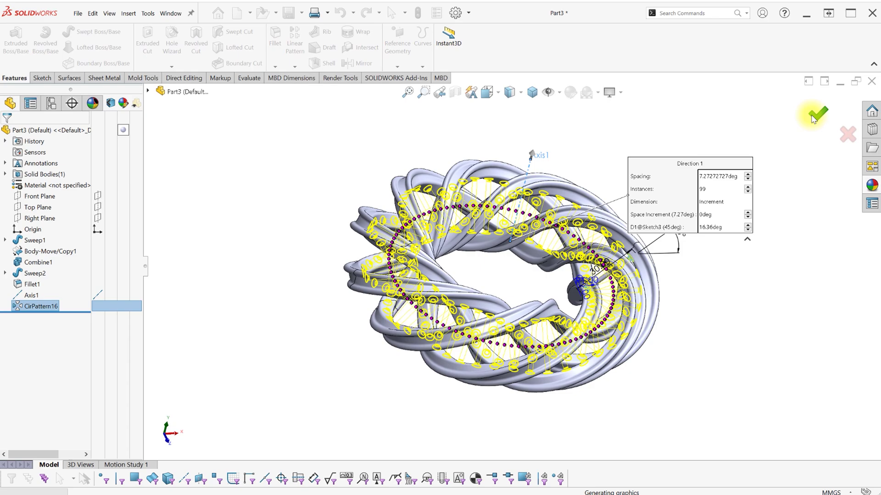
middle_drag(710, 146, 690, 338)
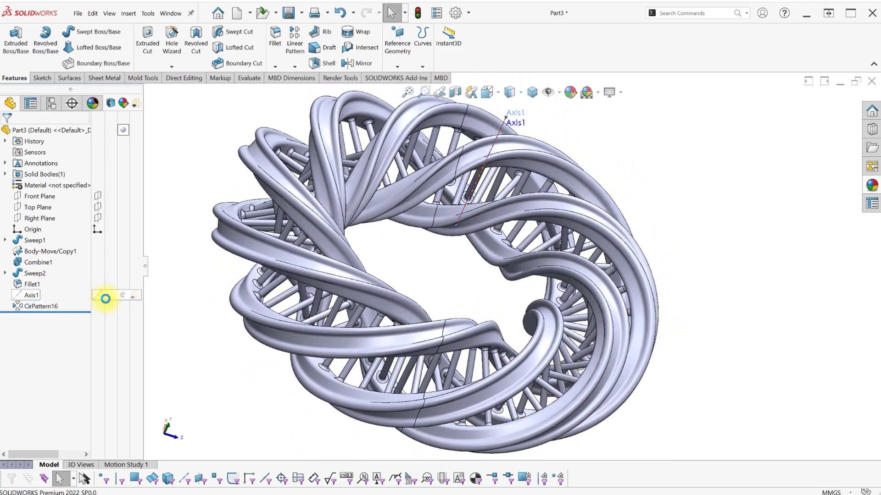
Turn on RealView graphics and display the finished ring shaded without edges
click(615, 92)
click(623, 108)
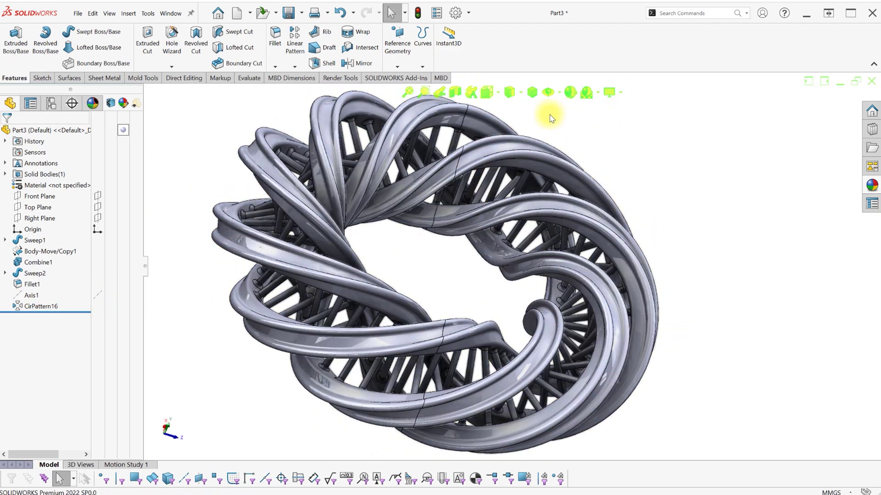
click(509, 92)
click(509, 124)
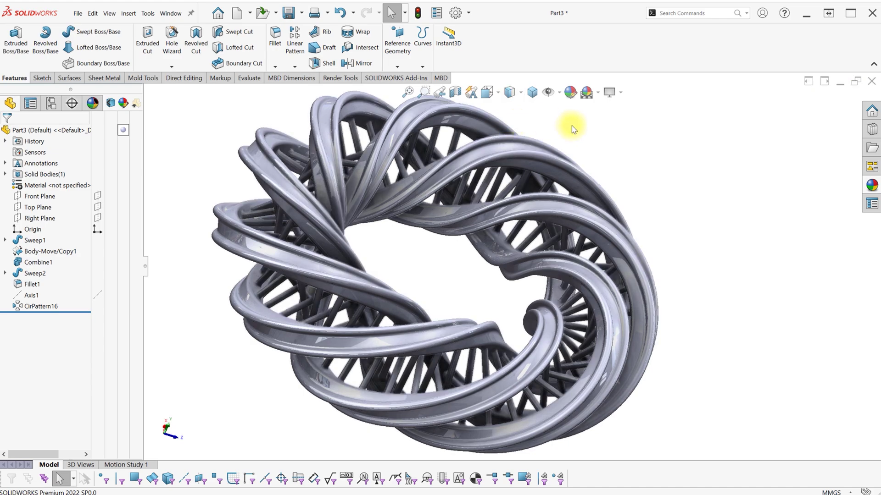
click(612, 103)
click(642, 145)
middle_drag(668, 205, 557, 141)
click(533, 93)
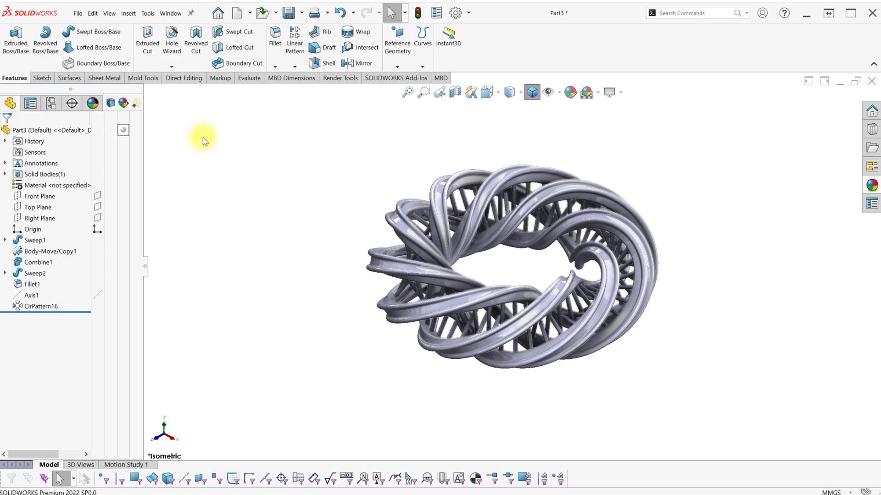
Apply the Blue appearance from the Solid library to the whole part
mouse_move(123, 132)
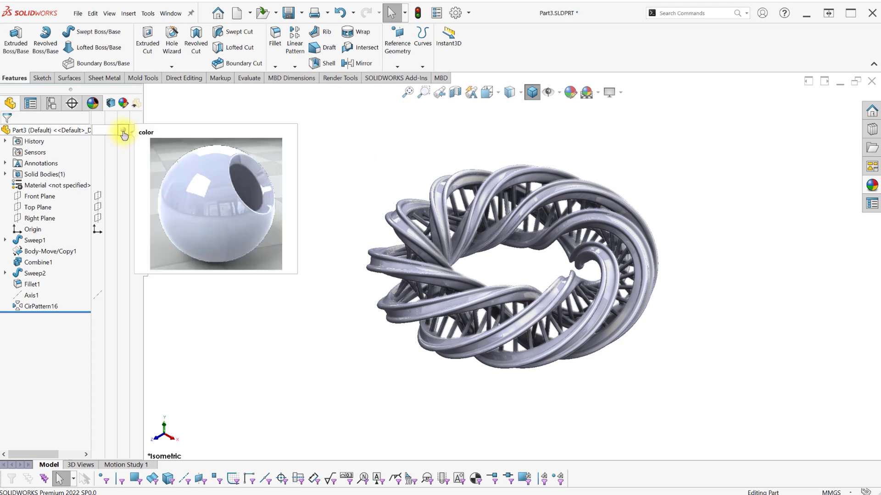
click(123, 132)
click(154, 139)
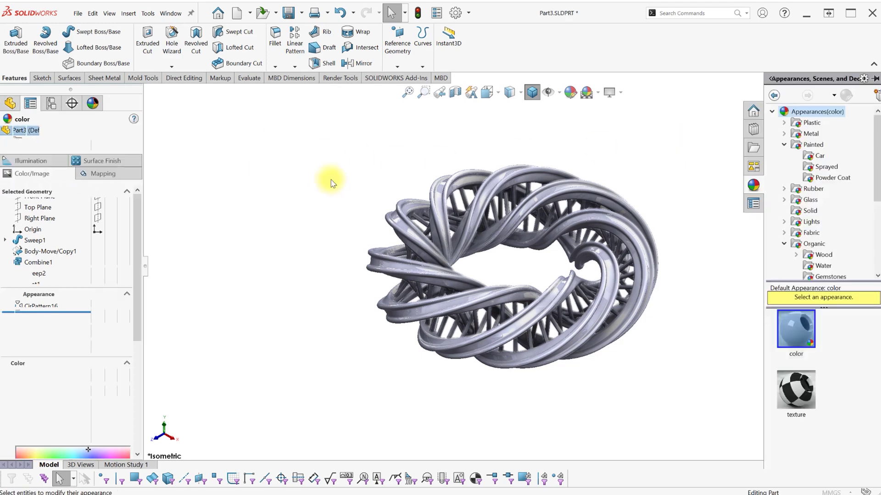
click(809, 210)
scroll(801, 368, down, 1)
click(802, 367)
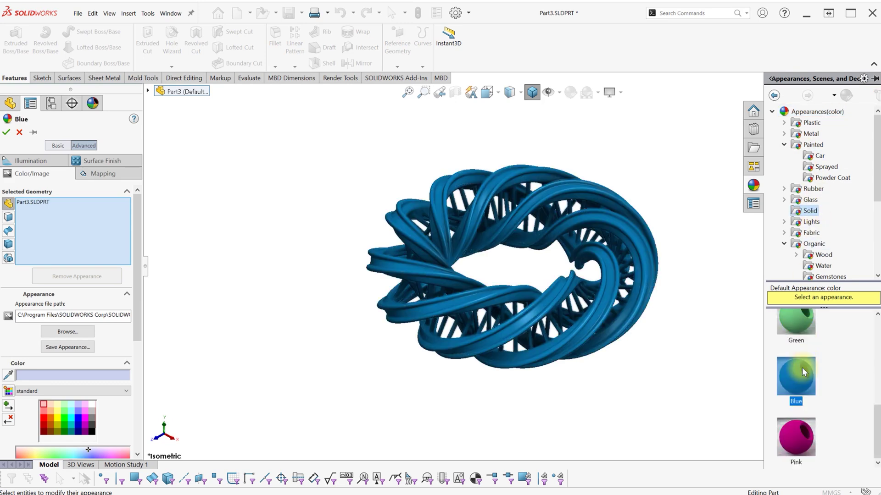
click(815, 112)
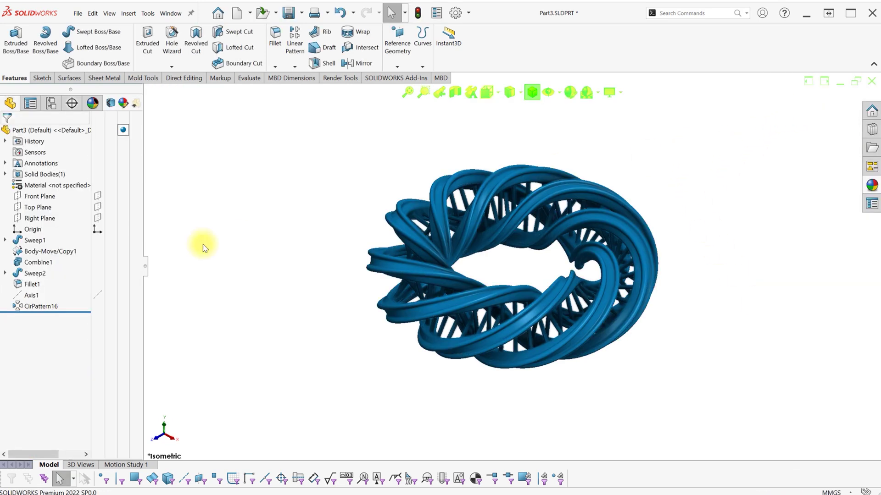
Apply the Pink appearance from the Solid library to the circular pattern of rods
click(125, 309)
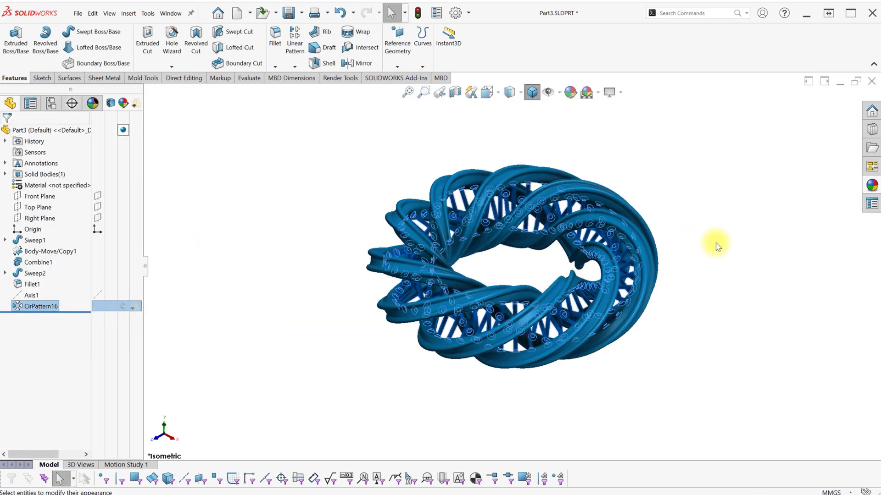
click(810, 211)
scroll(801, 355, down, 1)
scroll(799, 374, down, 2)
click(799, 437)
click(7, 132)
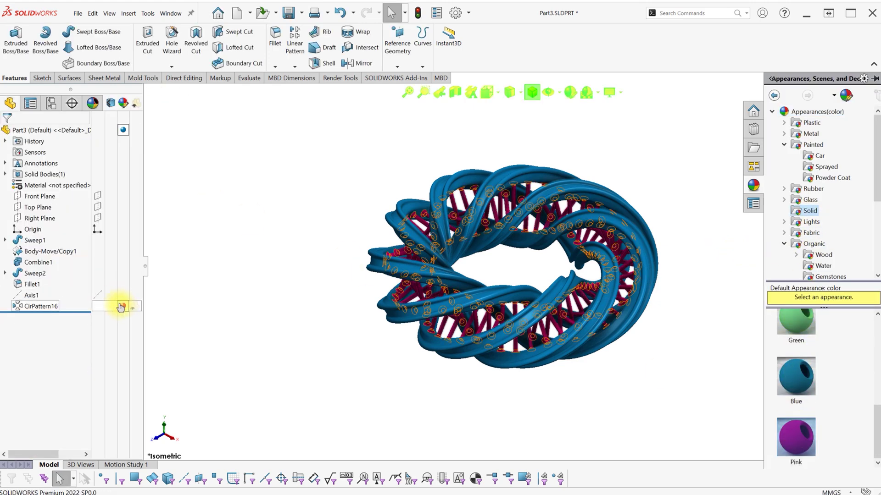
Copy the circular pattern's pink appearance and paste it onto the swept rod and its fillet
click(122, 306)
click(131, 327)
click(123, 274)
click(130, 294)
click(123, 285)
click(131, 304)
Hide the feature tree, examine the coloured strands and rods up close, and return to the isometric view
click(146, 267)
middle_drag(486, 223, 272, 370)
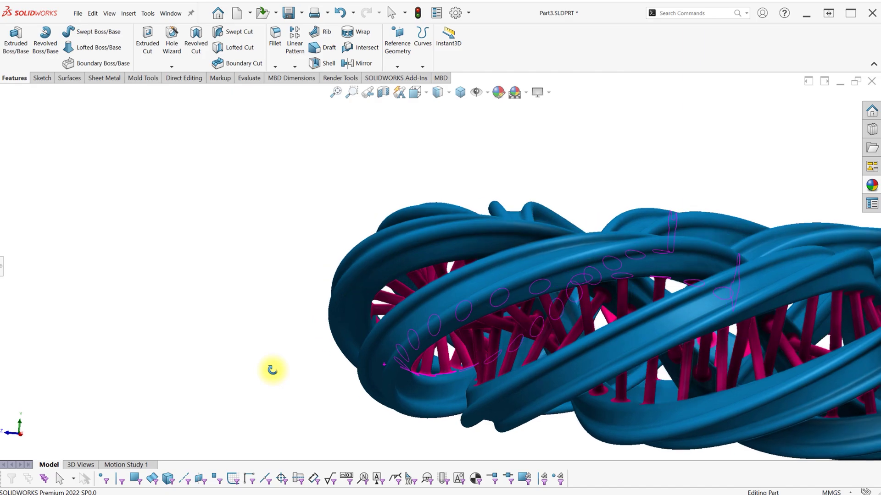
scroll(272, 370, up, 2)
scroll(745, 336, down, 4)
middle_drag(735, 361, 590, 301)
key(f)
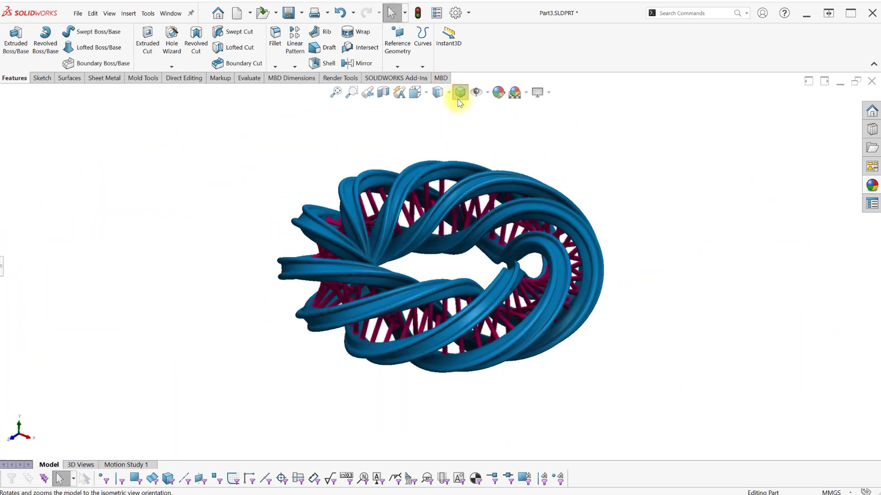
click(460, 92)
Rotate the finished ring through full turns to examine the blue strands and pink rods from all sides
key(Right)
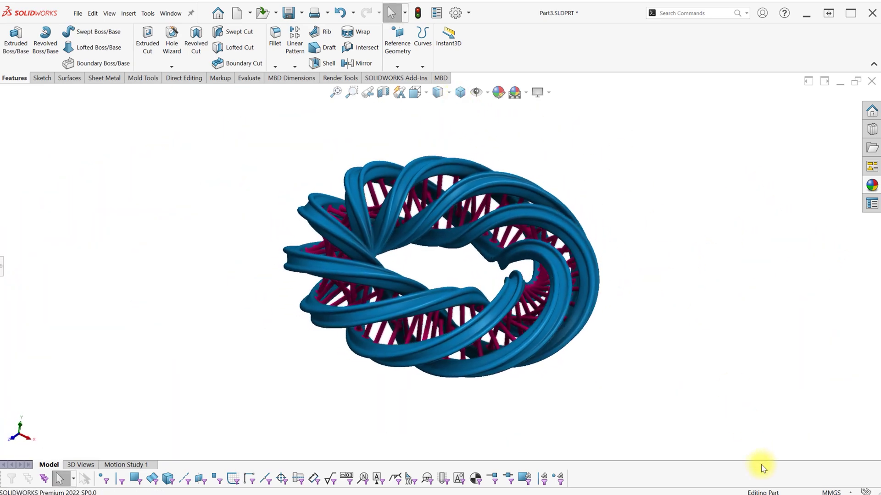
key(Right)
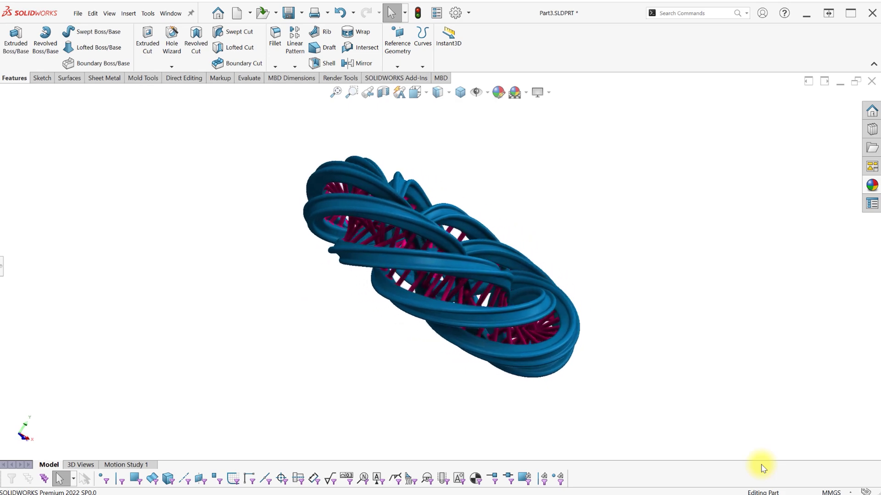
key(Right)
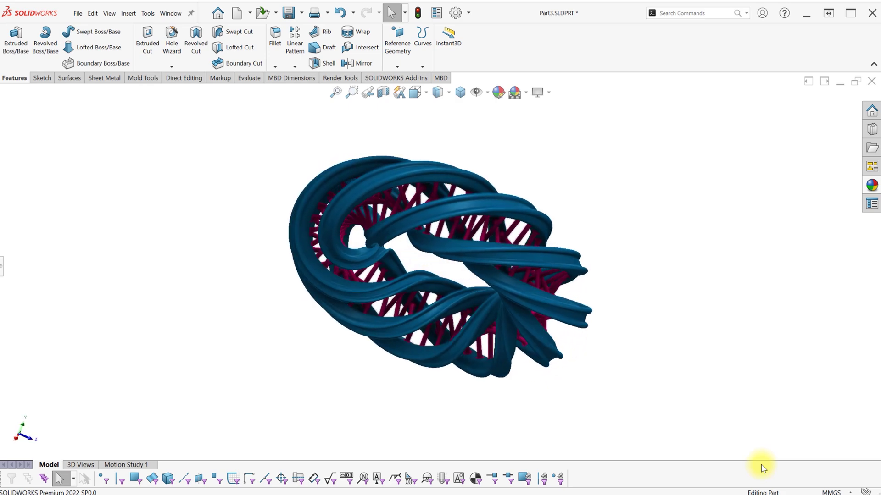
key(Right)
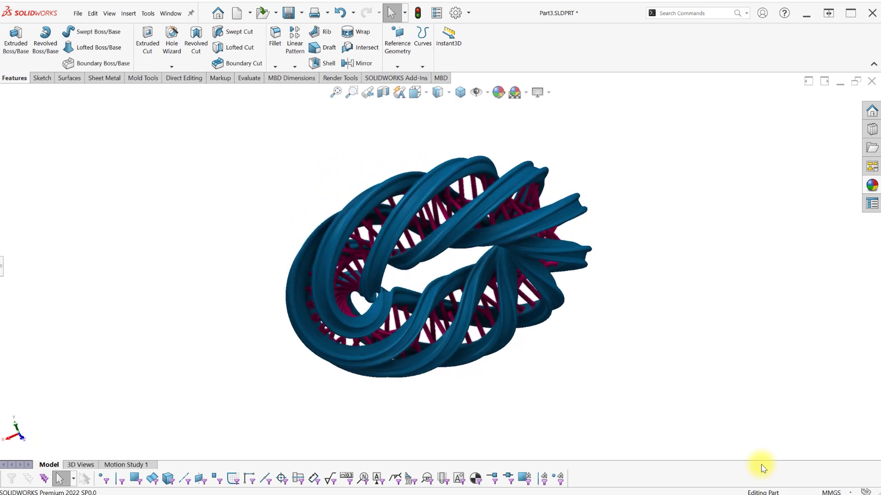
key(Right)
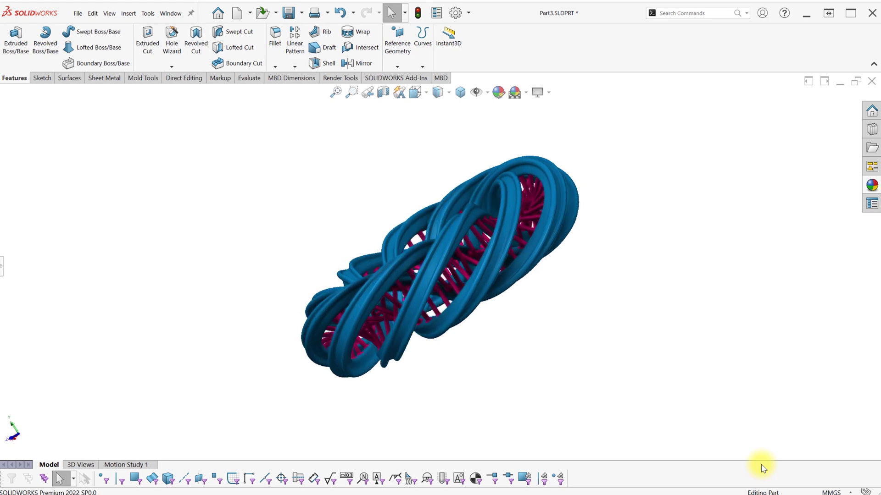
key(Right)
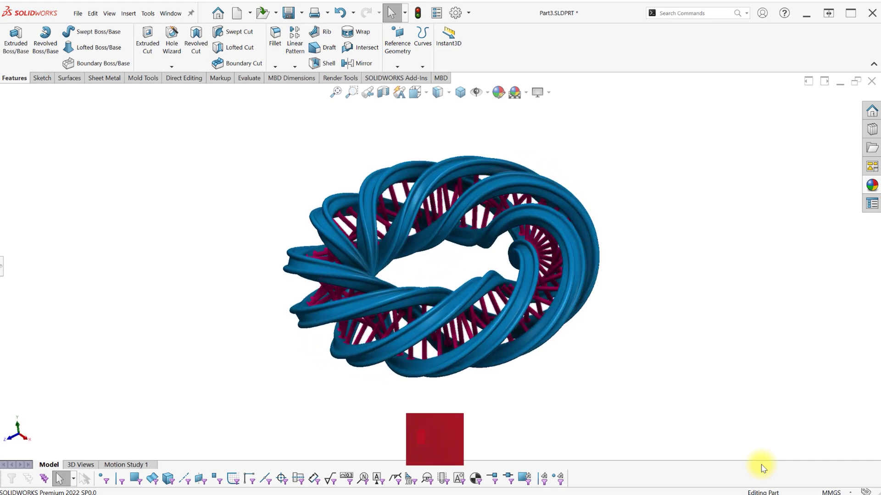
key(Right)
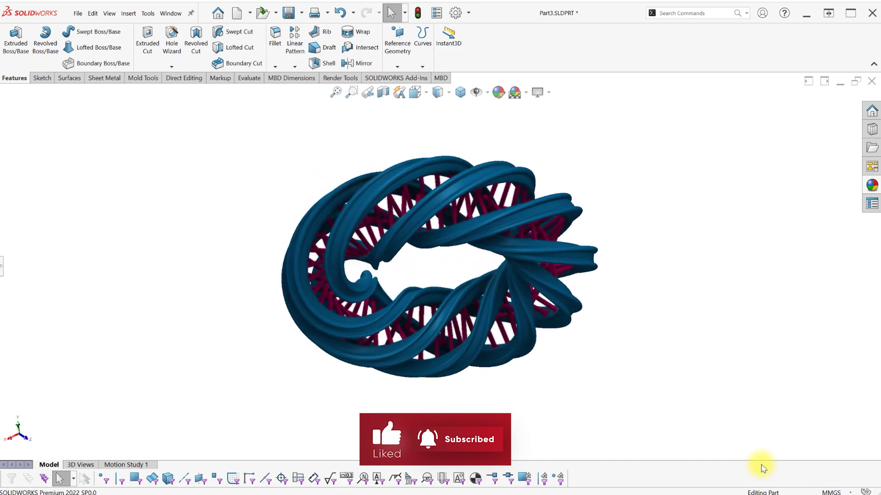
key(Right)
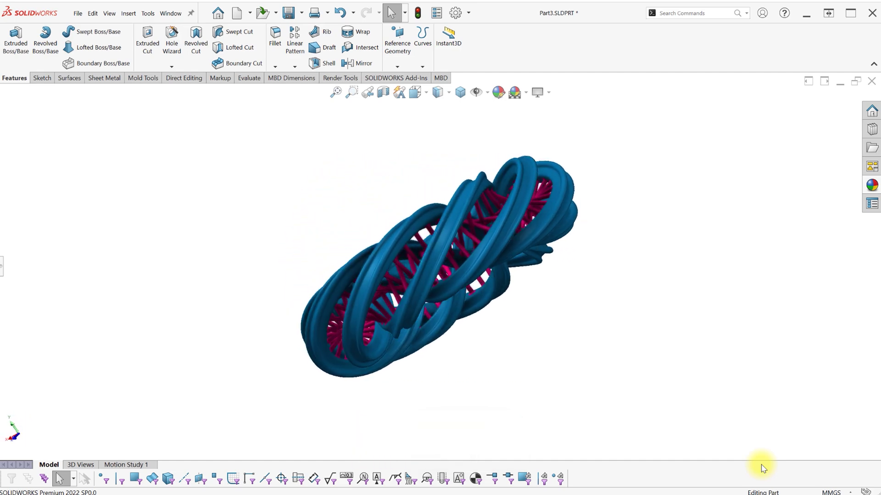